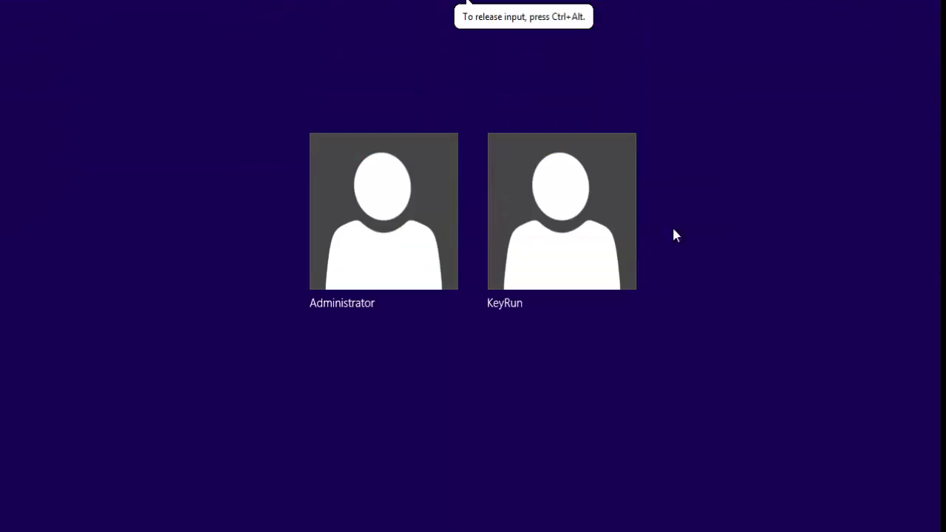
Step: Sign in to the KeyRun account by entering its account password
click(620, 239)
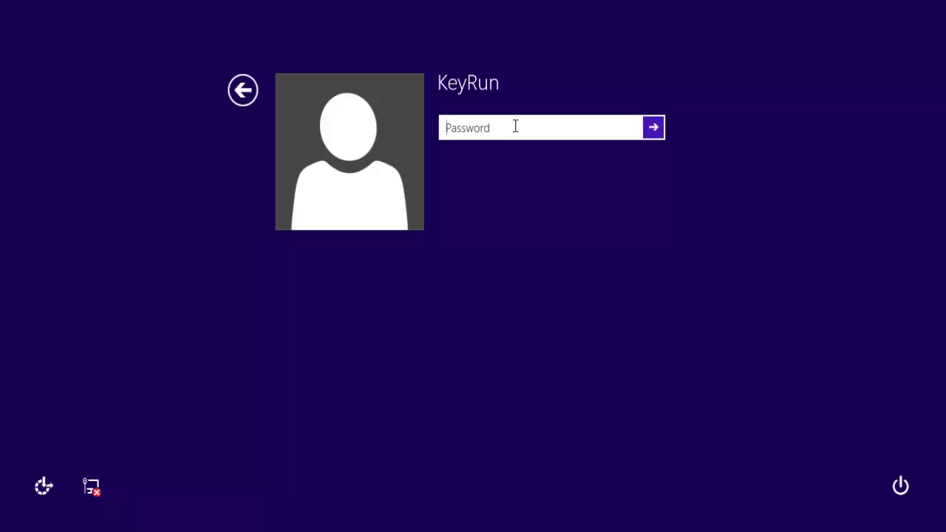
text(••••••••••)
key(Return)
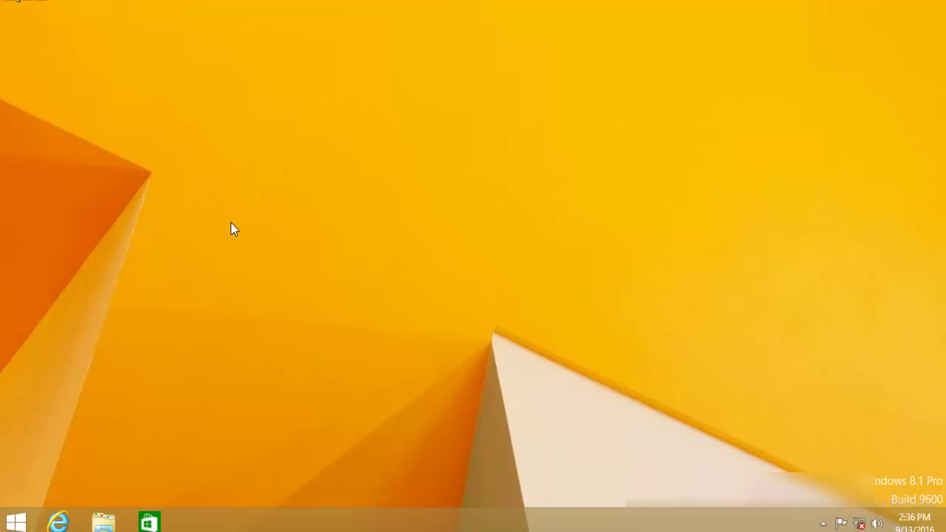
Step: Open File Explorer and check the contents of the Desktop, Documents and Downloads folders
key(super+e)
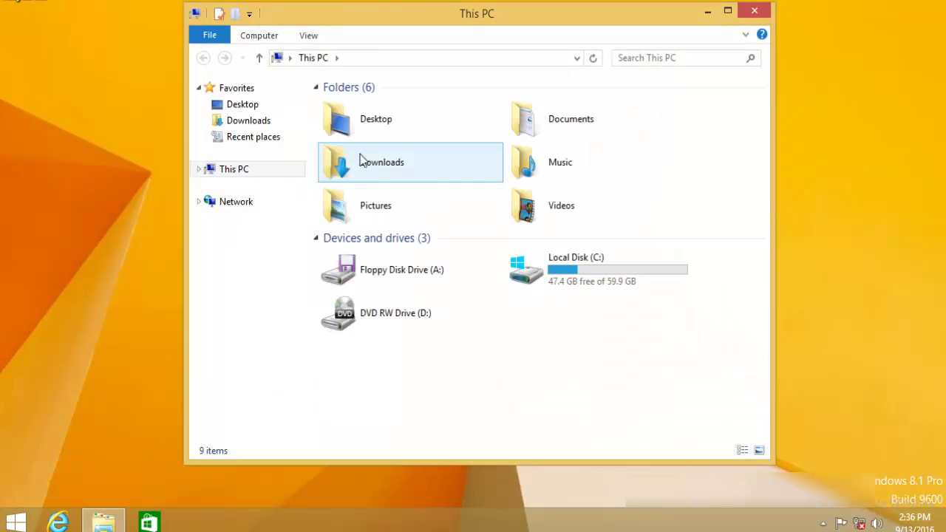
double_click(377, 129)
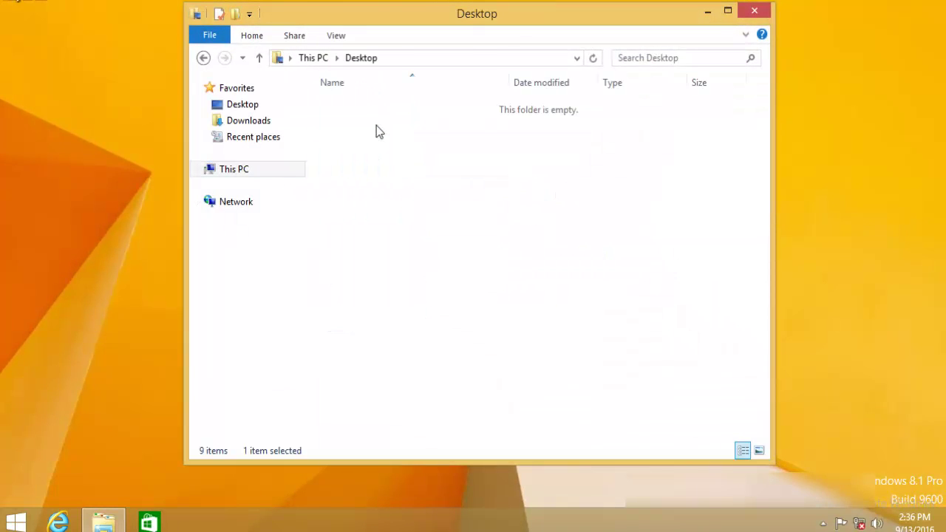
key(BackSpace)
key(Down)
key(Up)
key(Right)
key(Return)
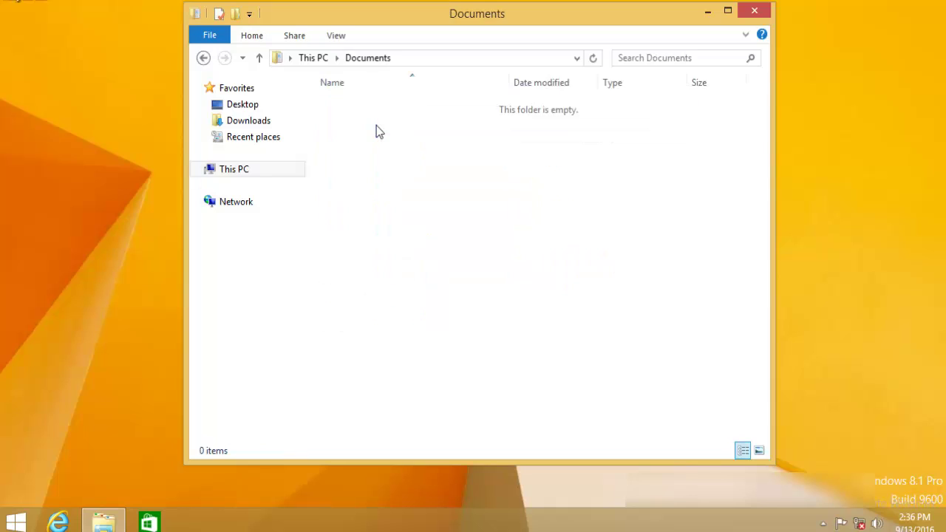
key(BackSpace)
key(Down)
key(Left)
key(Return)
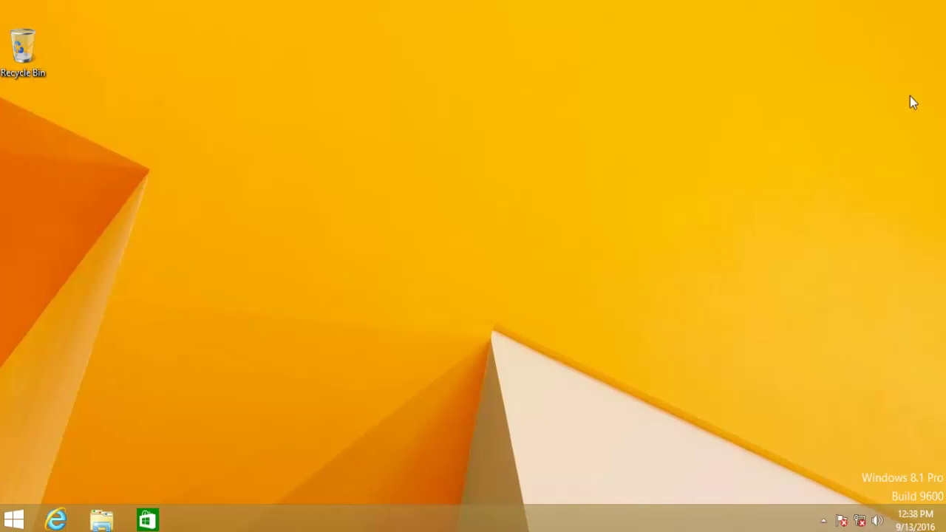
Step: Switch from the KeyRun account to the Administrator account
key(super)
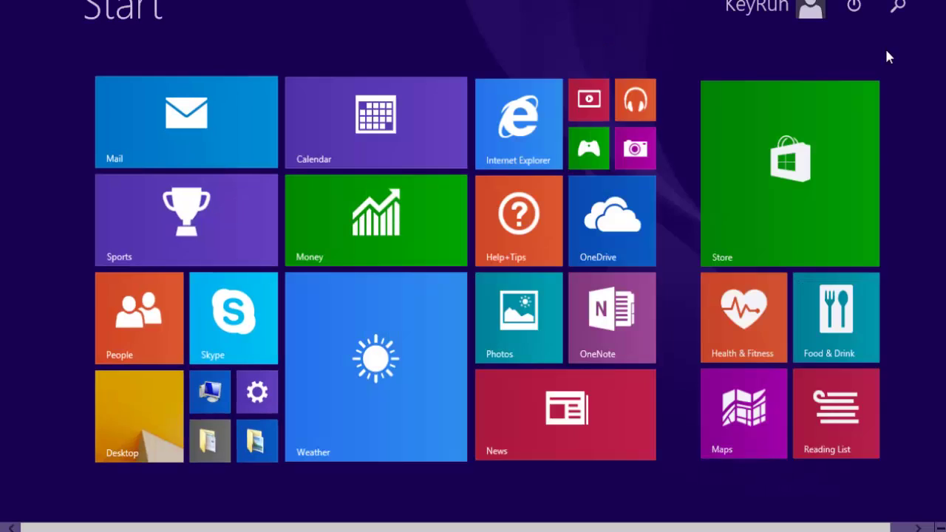
click(774, 11)
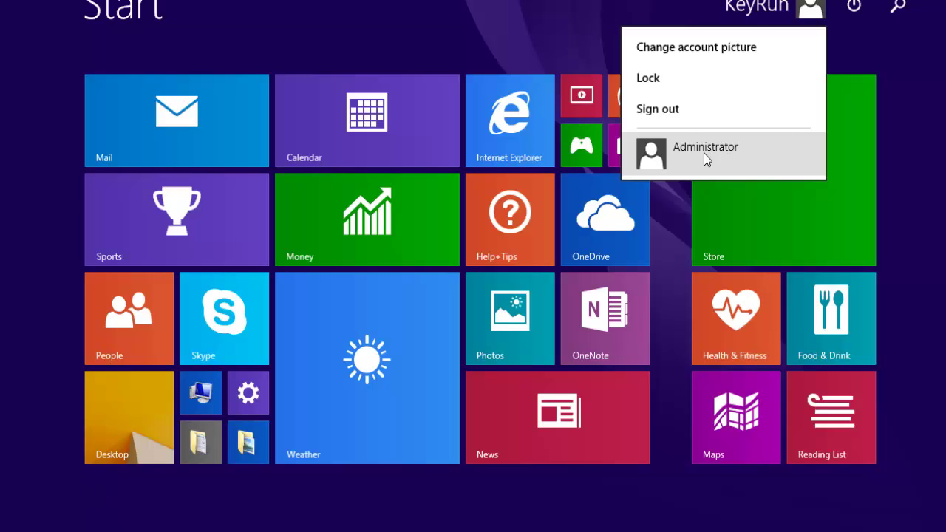
click(569, 15)
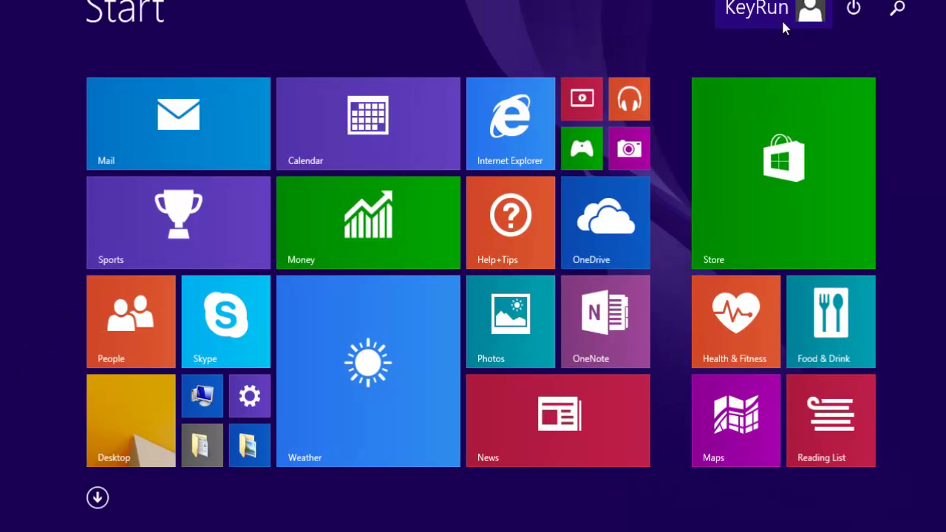
click(783, 22)
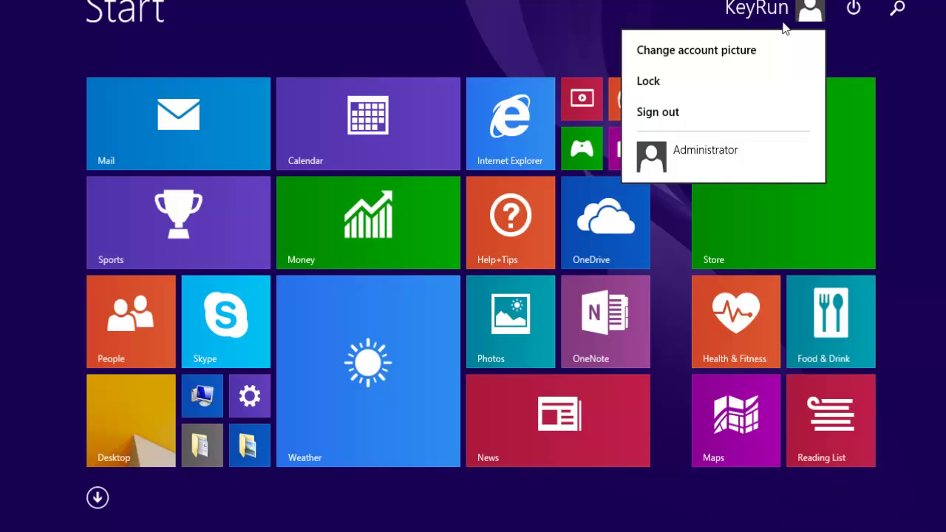
click(702, 151)
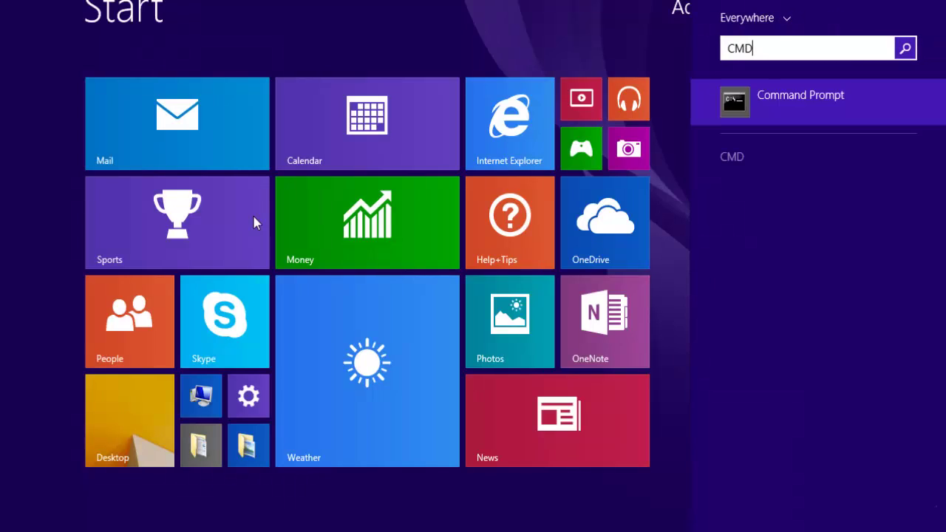
Step: Run Command Prompt as administrator and list the computer's user accounts with NET USER
right_click(767, 90)
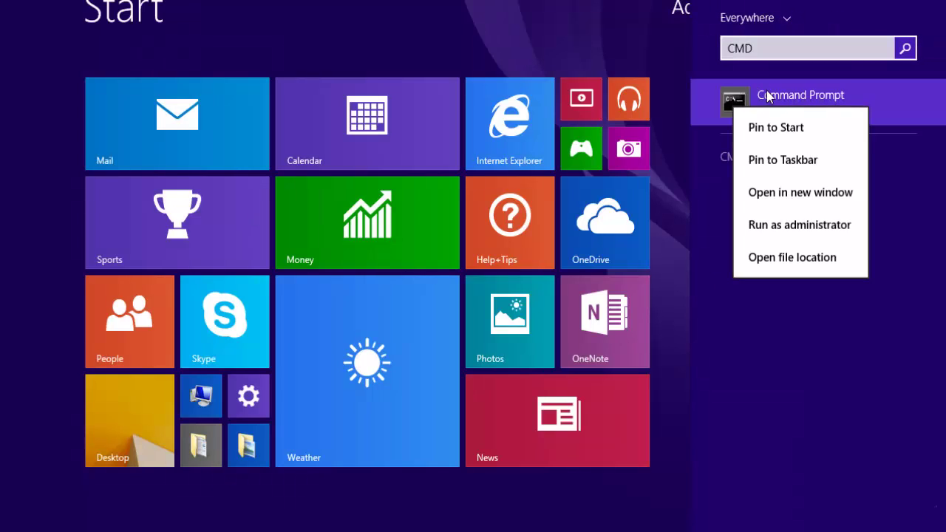
click(790, 227)
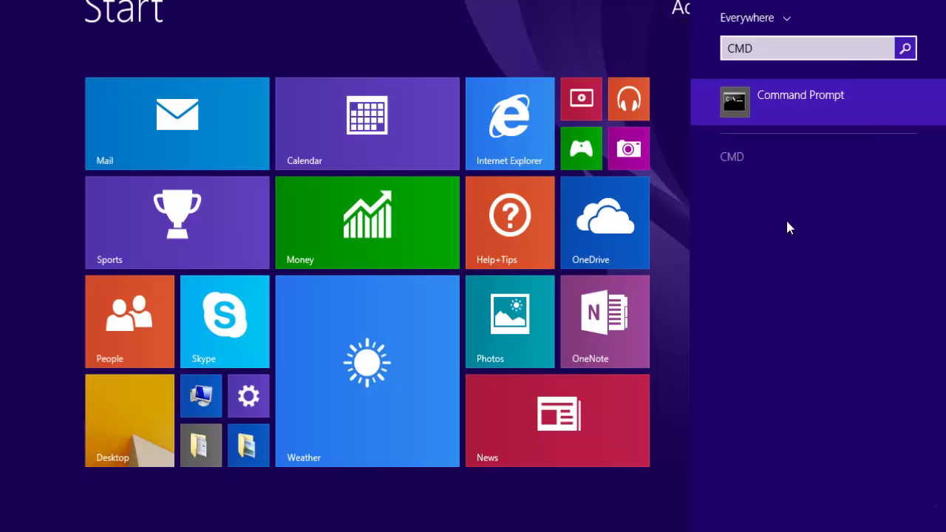
text(NET USER)
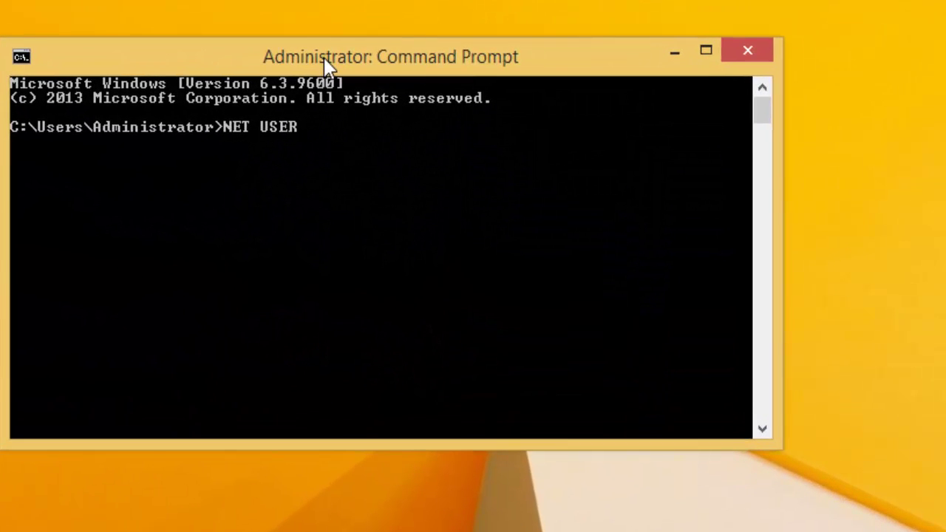
key(Return)
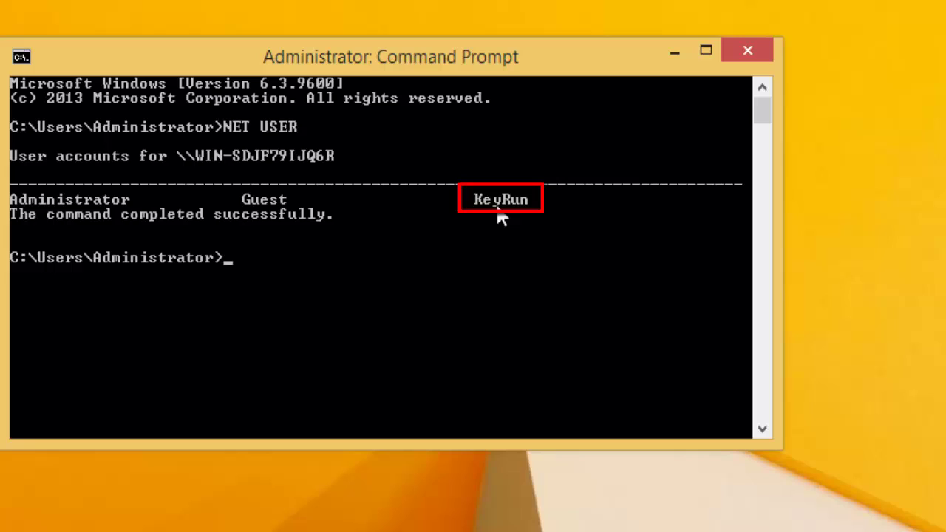
Step: Query the KeyRun account's SID by running WMIC USERACCOUNT WHERE NAME='KeyRun' GET SID
text(WMIC)
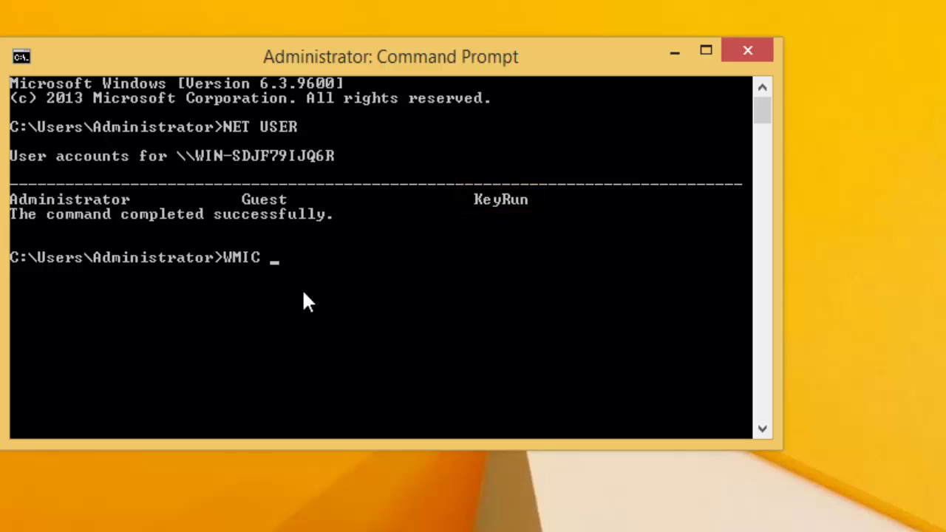
text( USERACCOUNT)
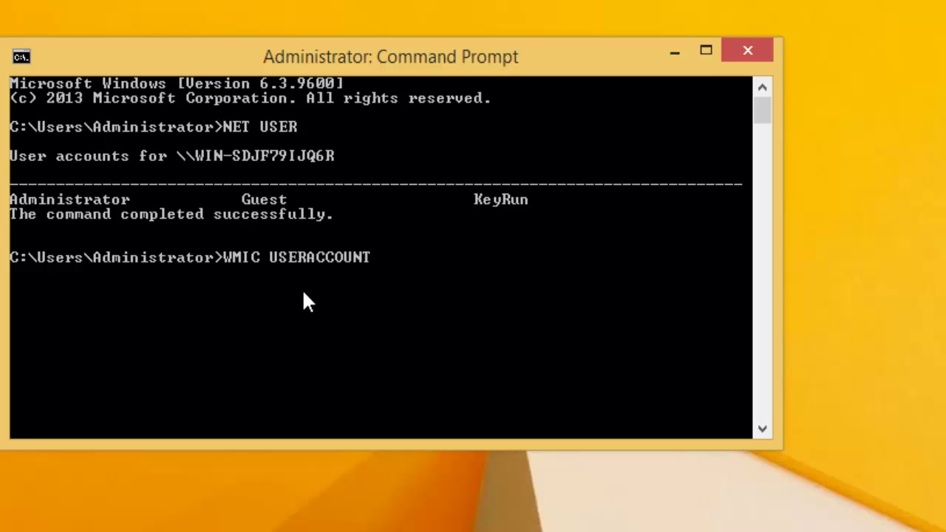
text( WHERE NAME=)
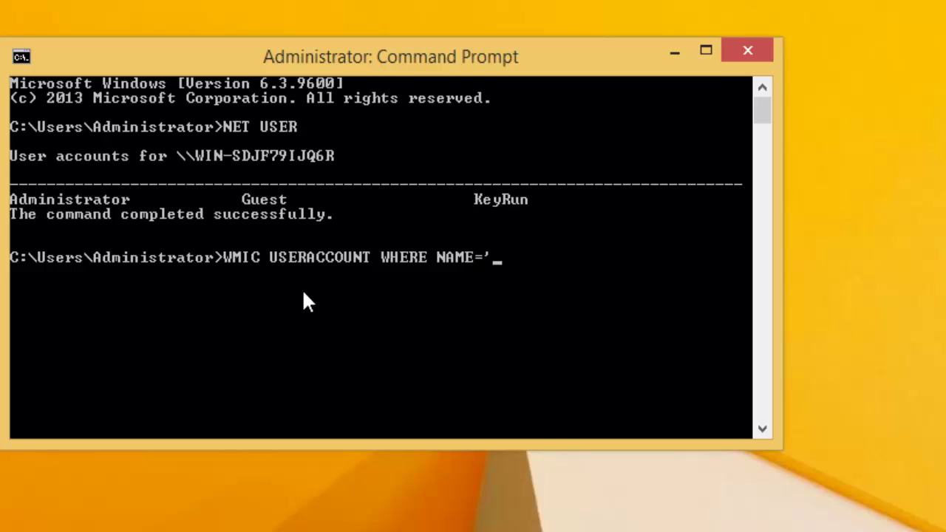
text('kEY)
key(BackSpace)
key(BackSpace)
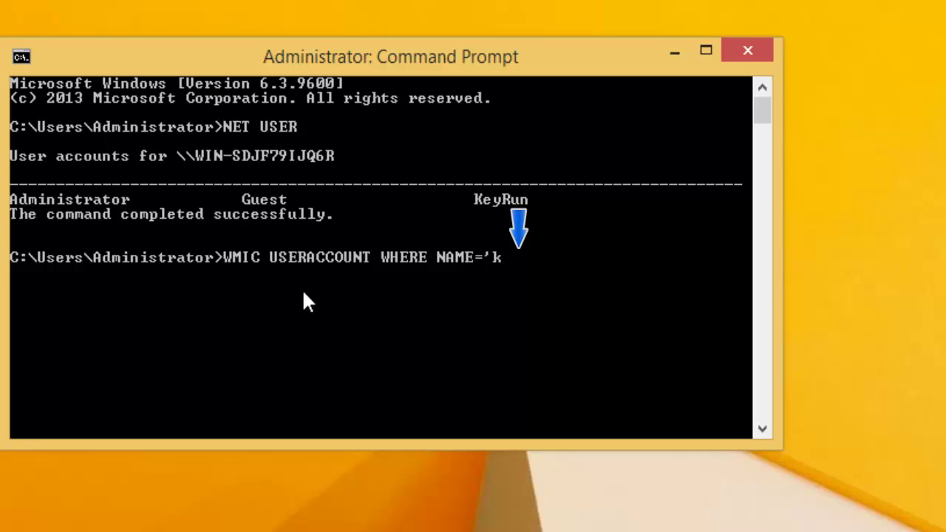
key(BackSpace)
text(KeyRun)
text(' GET )
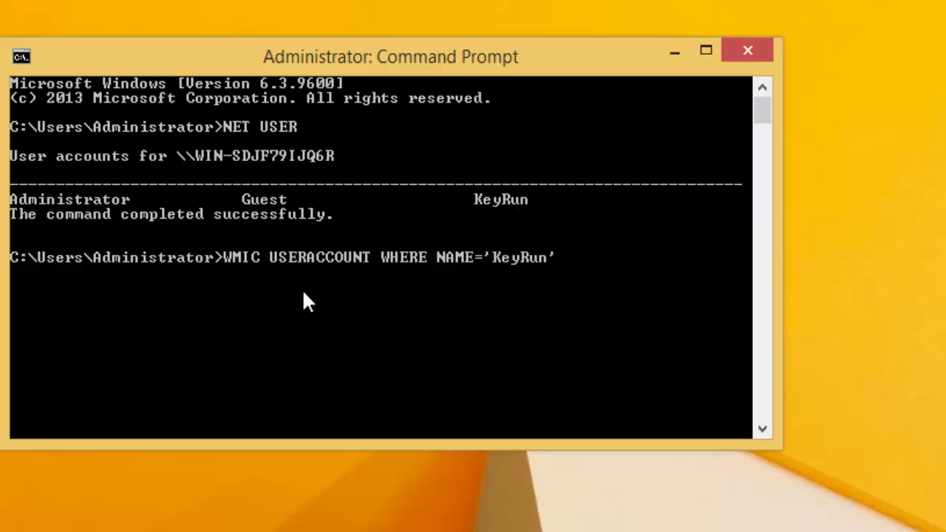
text(SID)
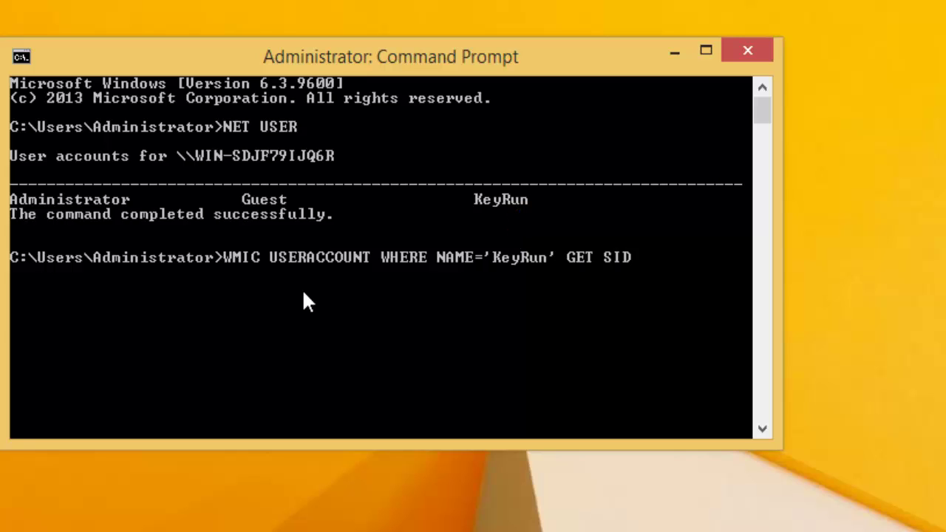
key(Return)
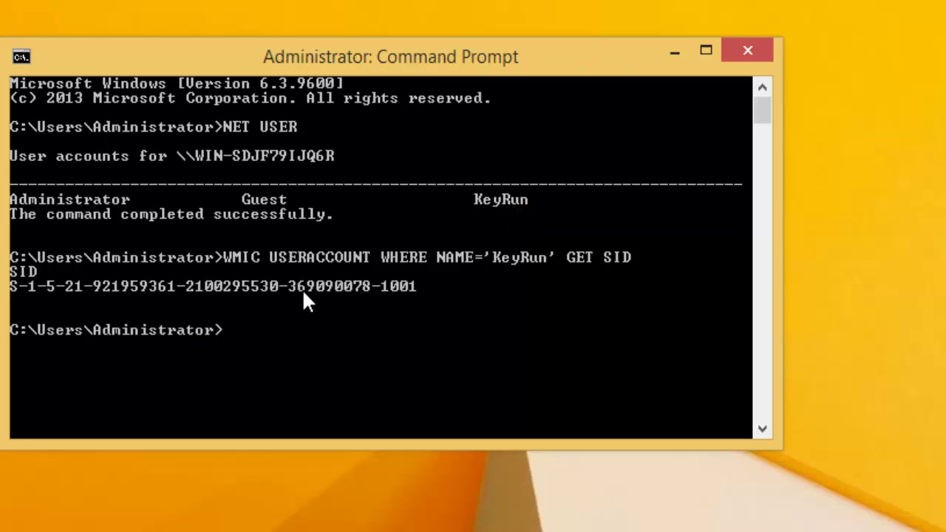
Step: Mark the KeyRun account's full SID in the command output and copy it
right_click(12, 288)
click(68, 300)
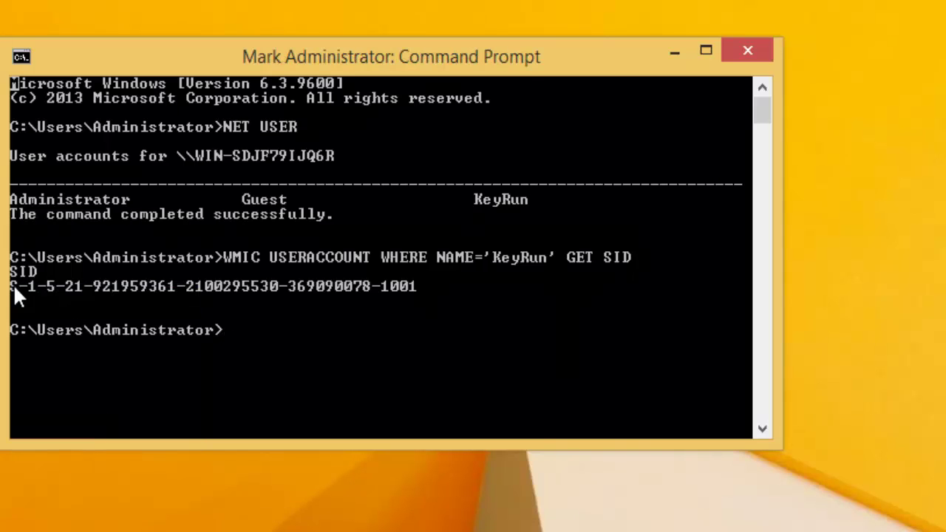
drag(13, 287, 406, 294)
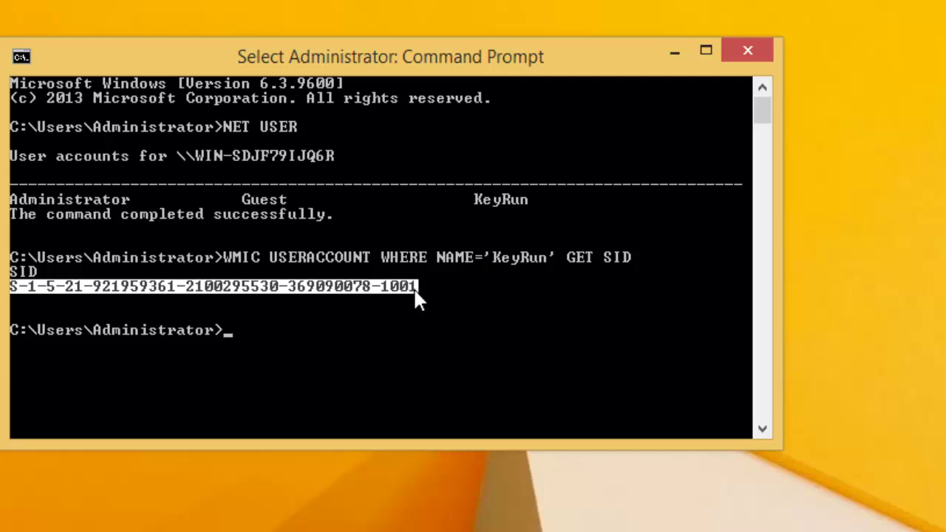
key(Return)
Step: Open Notepad, paste the copied SID into the blank document, and minimize the window
key(super+r)
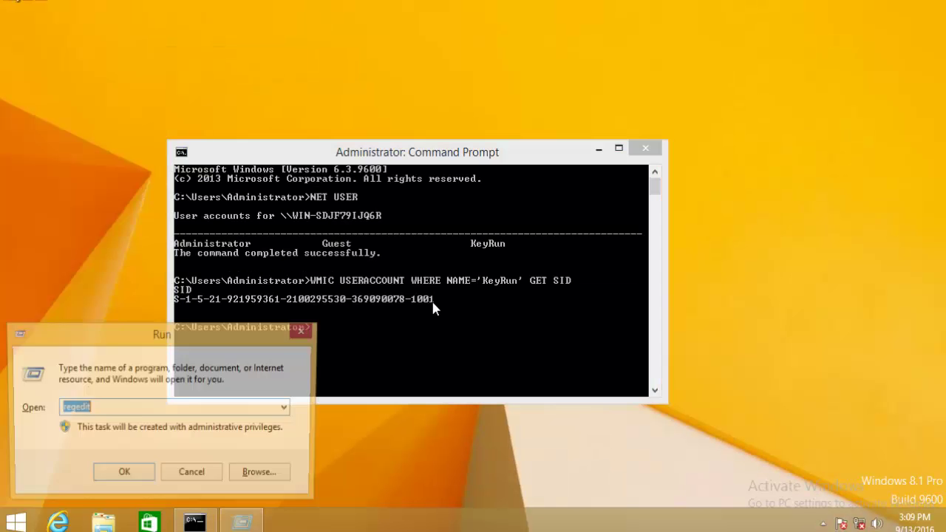
key(Return)
key(ctrl+v)
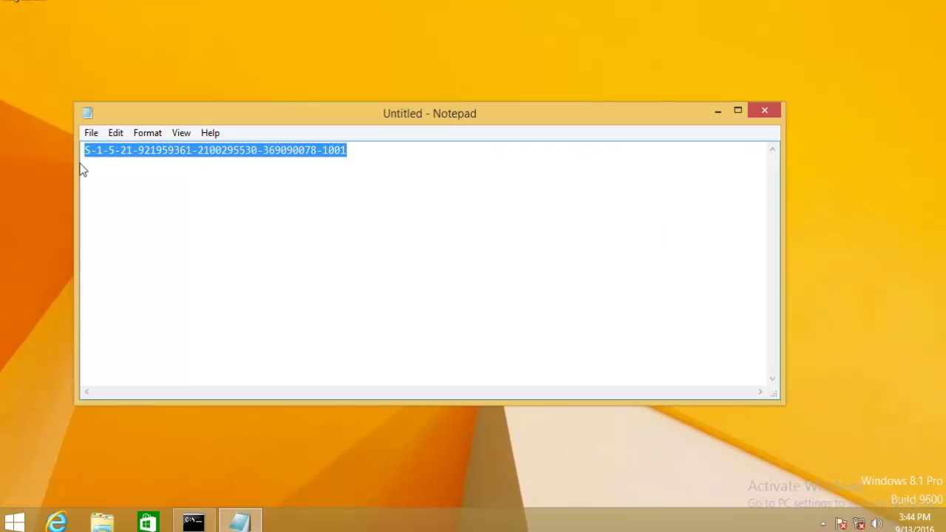
click(355, 162)
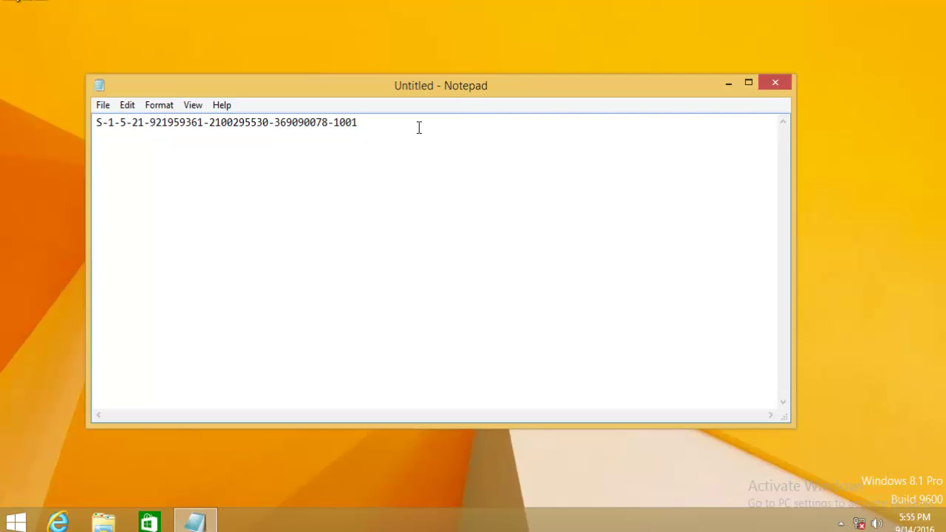
drag(419, 128, 368, 131)
key(super+Down)
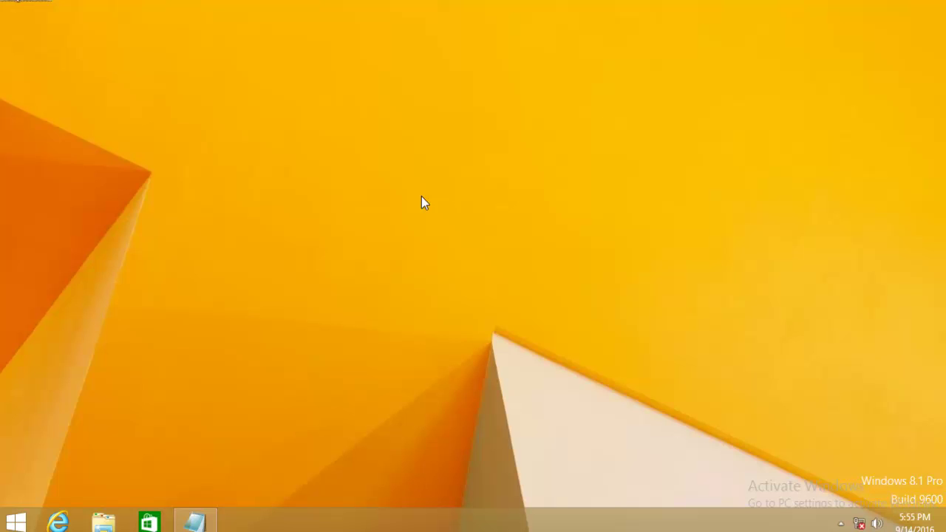
Step: Launch the Registry Editor by running REGEDIT
key(super+r)
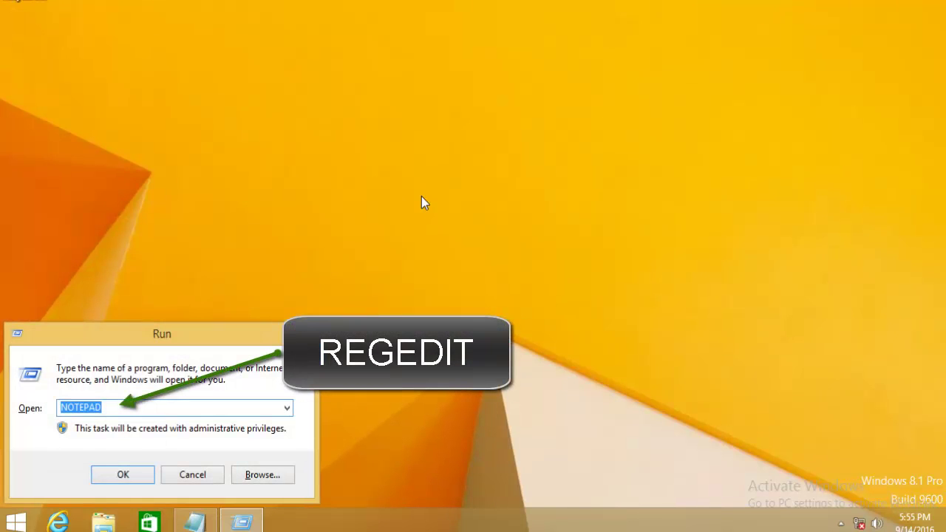
text(REGEDIT)
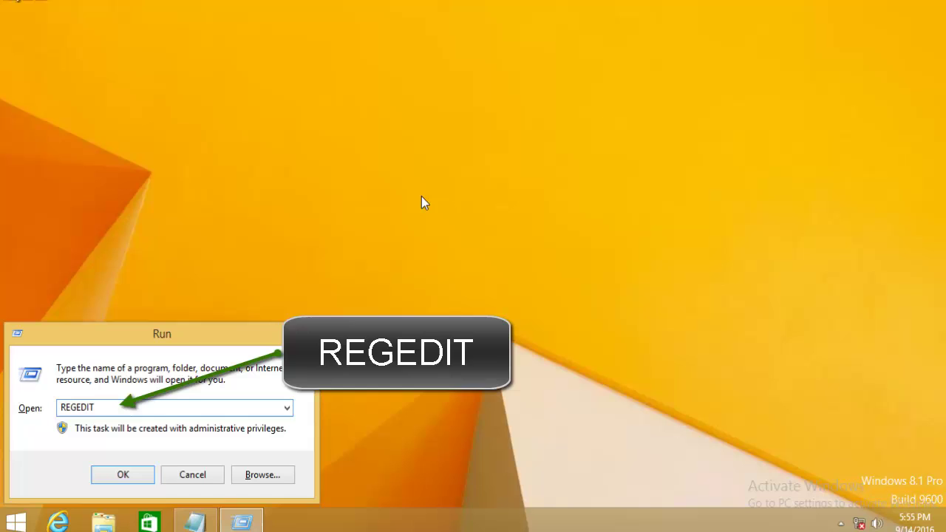
key(Return)
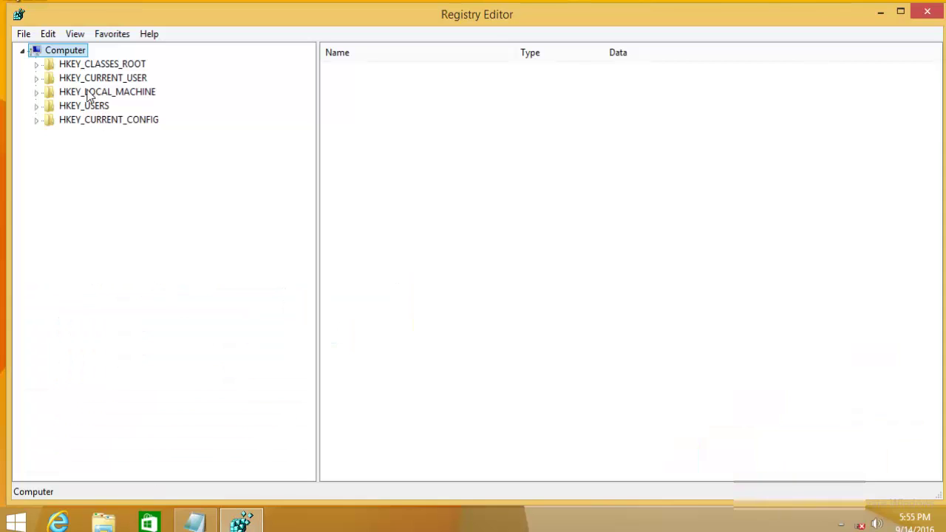
Step: Search HKEY_LOCAL_MACHINE for PROFILELIST to reach the ProfileList key
click(86, 94)
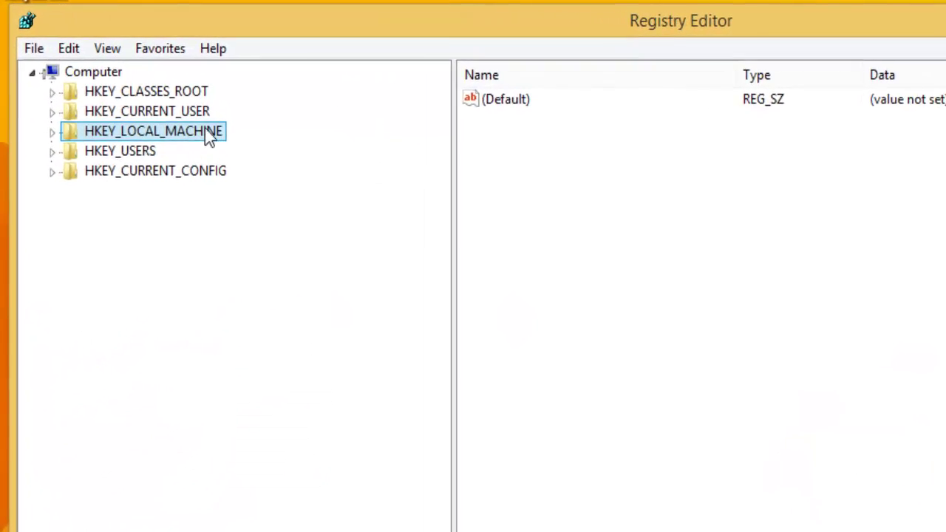
right_click(144, 159)
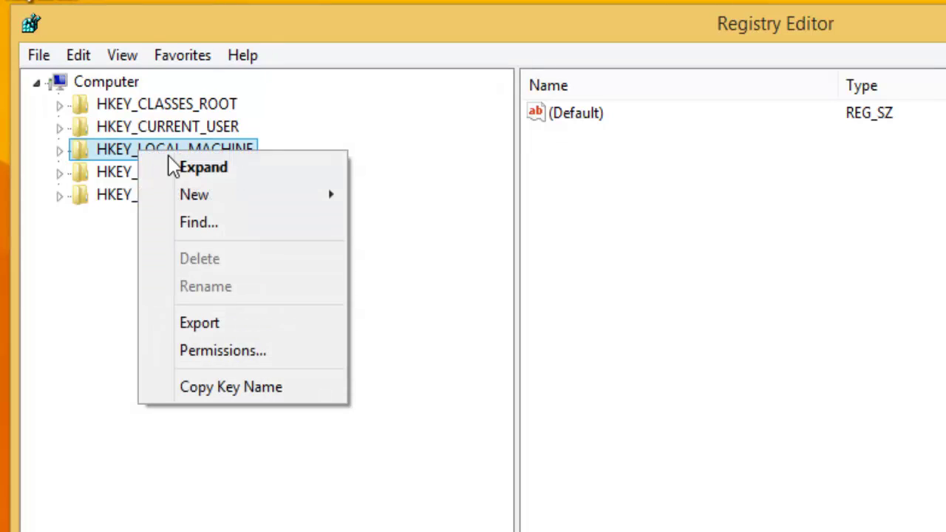
click(247, 224)
text(P)
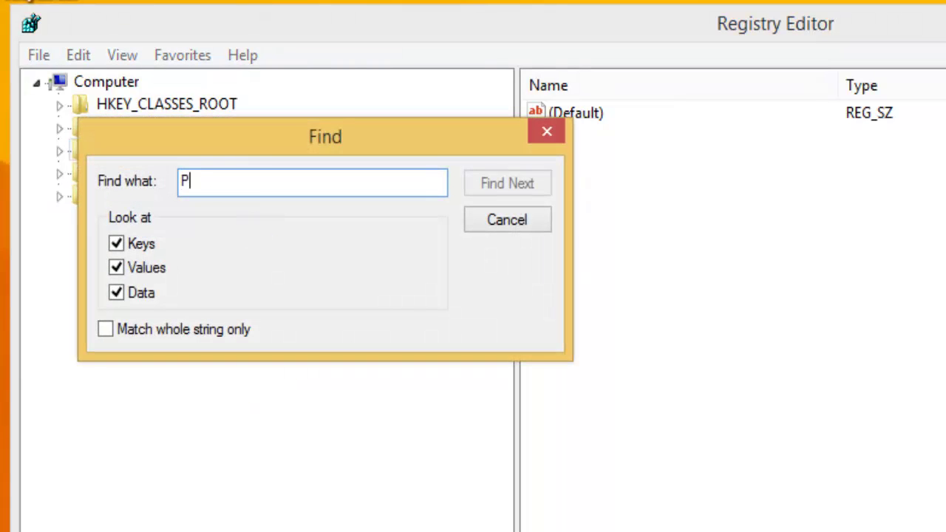
text(ROFILELIST)
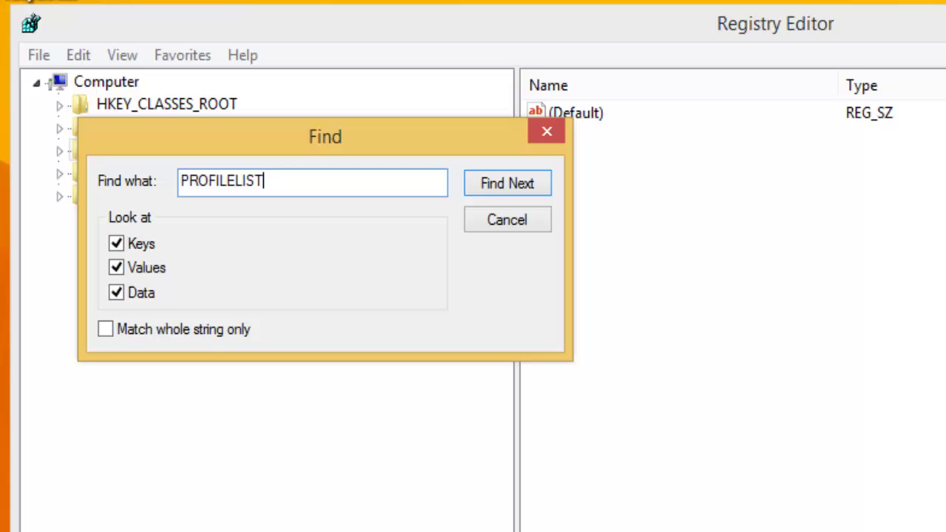
click(376, 137)
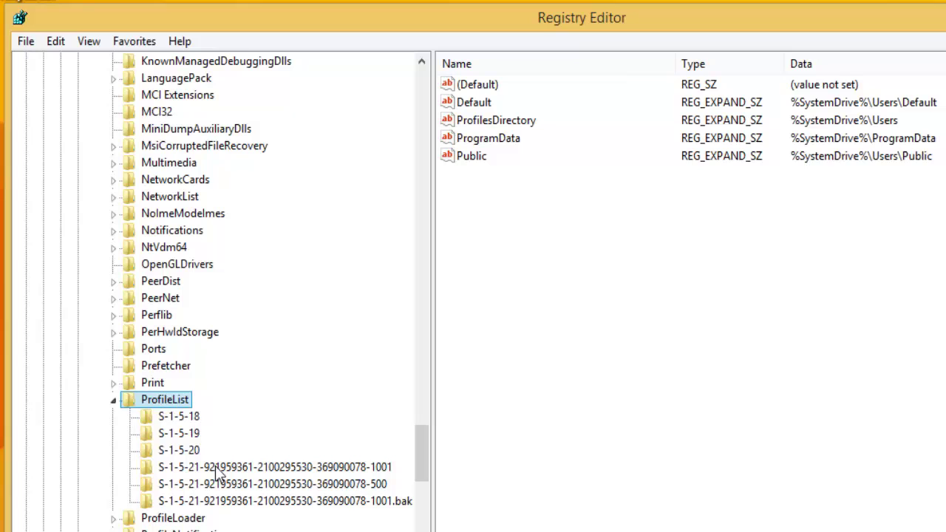
Step: Inspect the values of the three S-1-5-21 subkeys under ProfileList, including the one with the .bak suffix
click(271, 467)
click(261, 485)
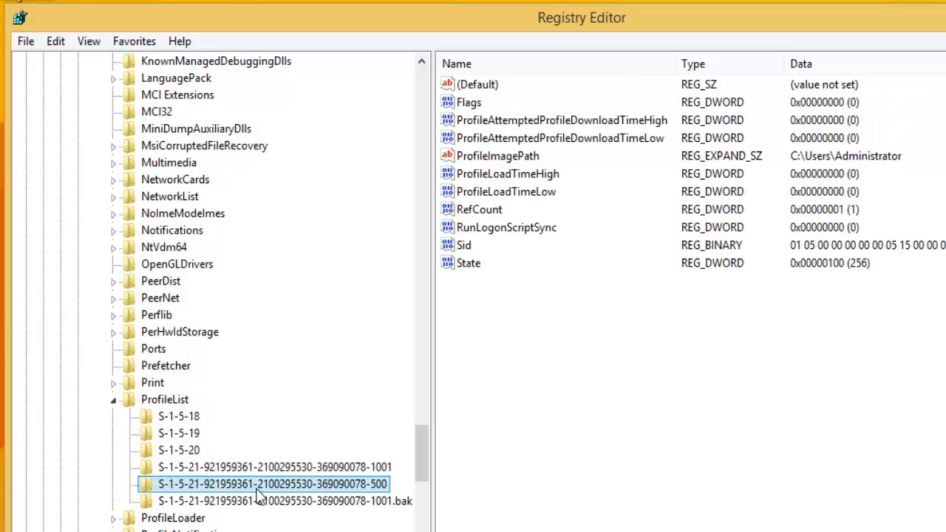
click(260, 507)
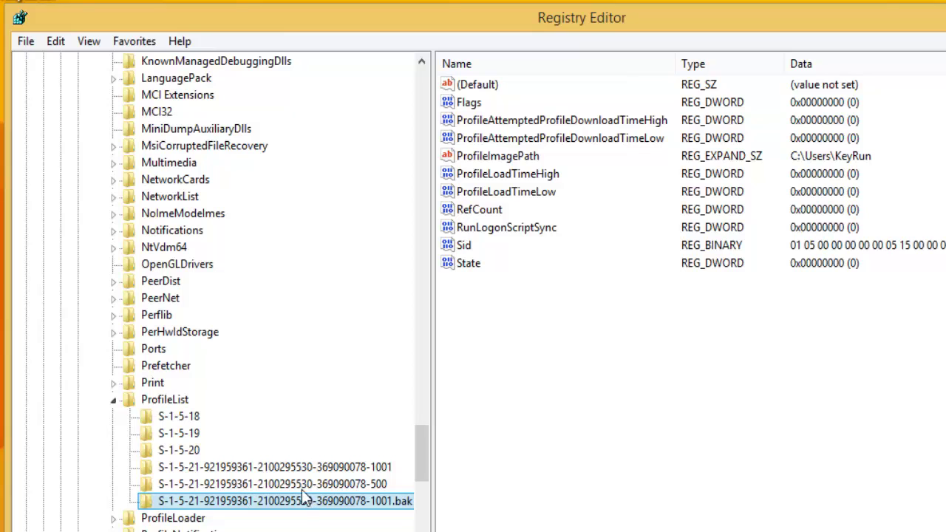
key(Up)
key(Up)
Step: Check the ending of the SID saved in Notepad against the 1001 and 1001.bak subkeys in Registry Editor
key(alt+Tab)
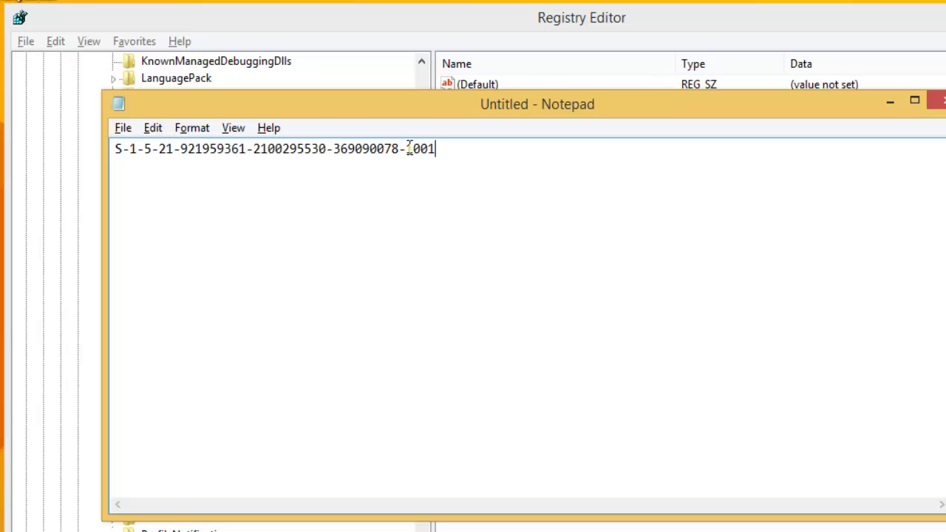
drag(408, 148, 441, 148)
key(alt+Tab)
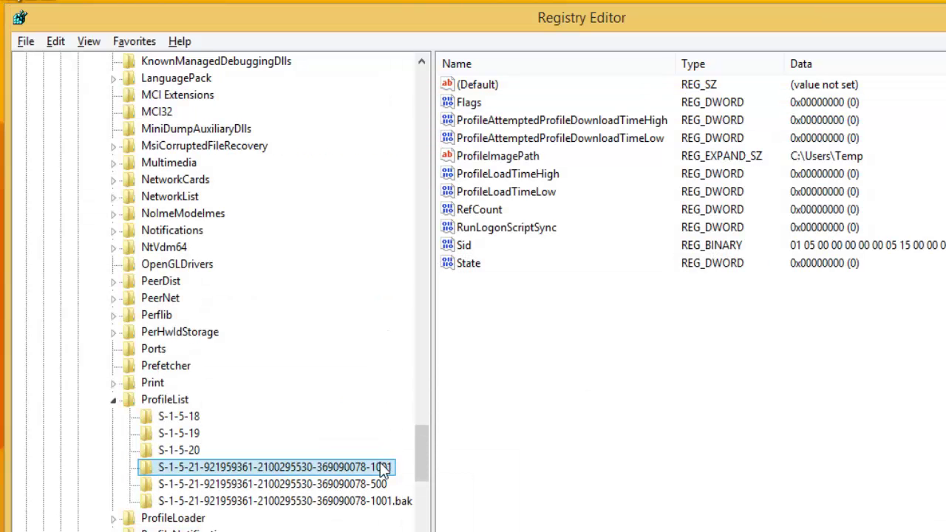
click(383, 501)
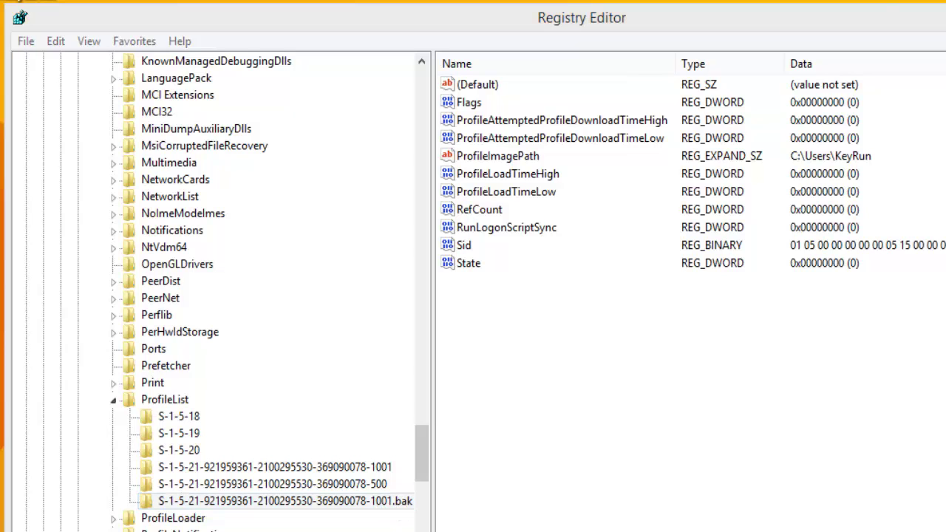
Step: Compare the ProfileImagePath values of the ProfileList subkeys ending in 500, 1001.bak and 1001
click(283, 482)
click(310, 467)
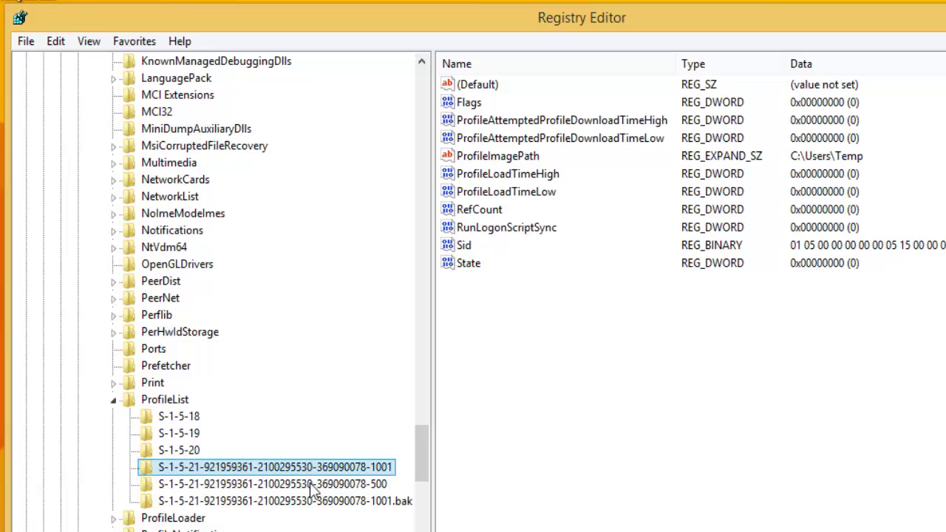
click(316, 502)
click(298, 485)
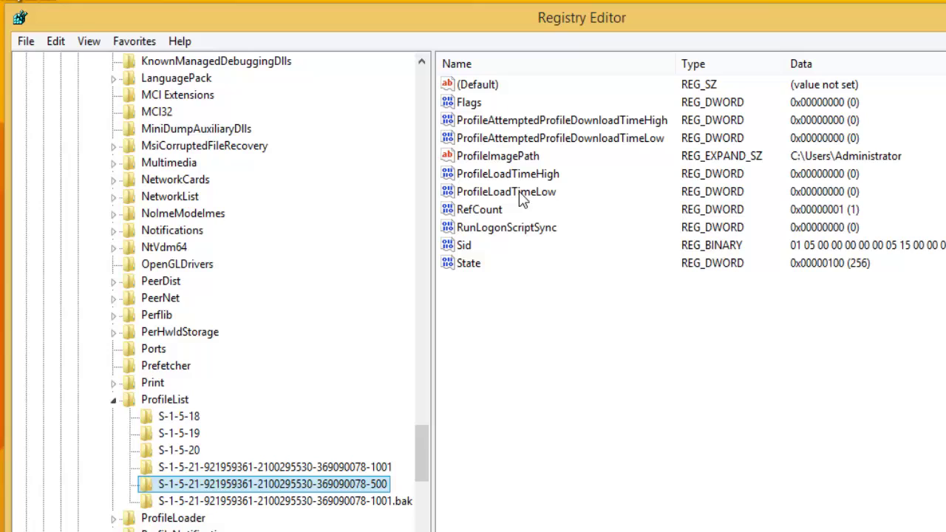
click(497, 158)
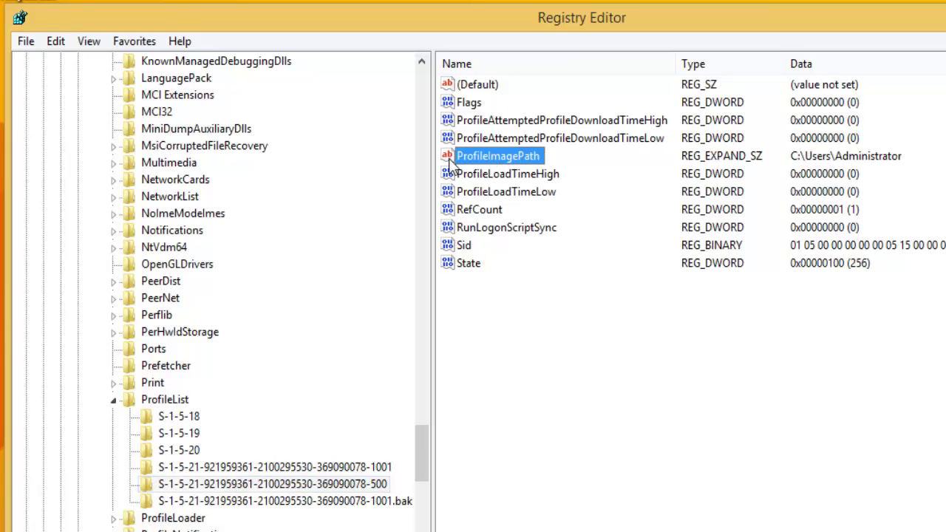
click(842, 161)
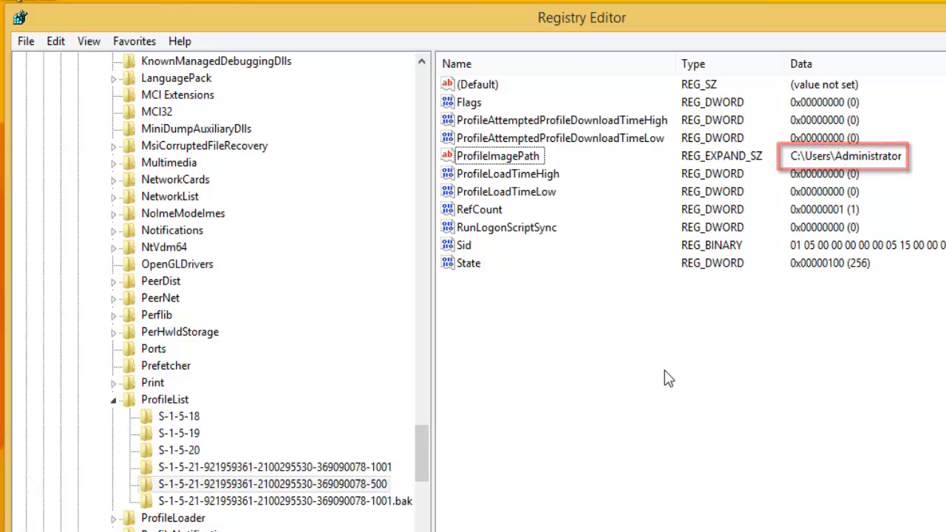
click(333, 501)
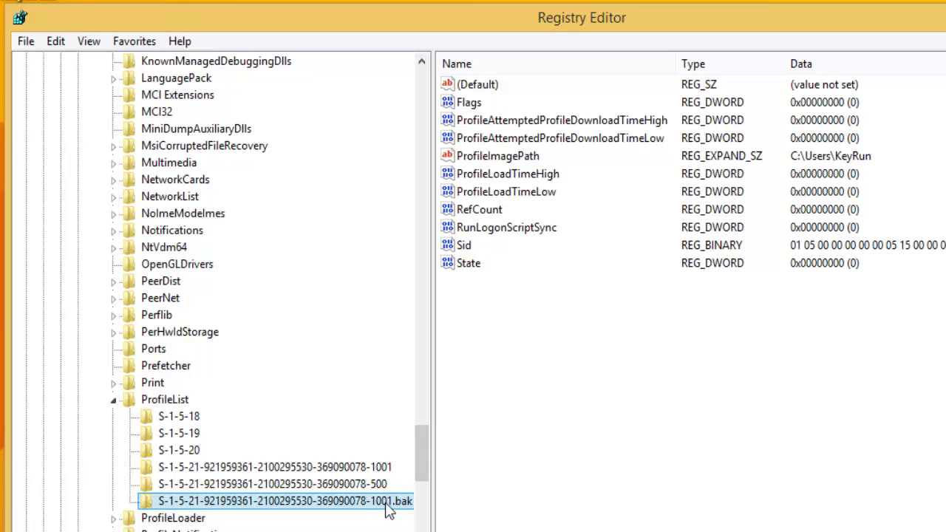
click(499, 161)
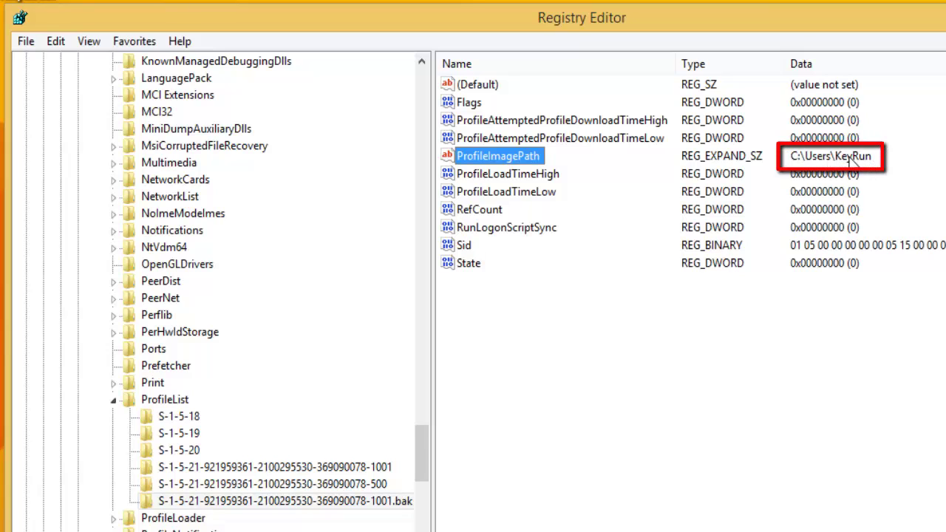
click(358, 468)
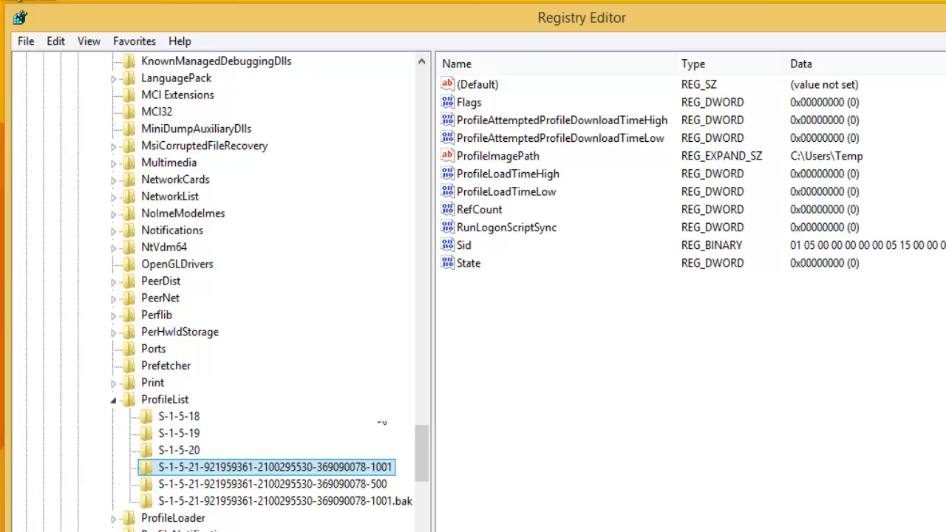
click(499, 161)
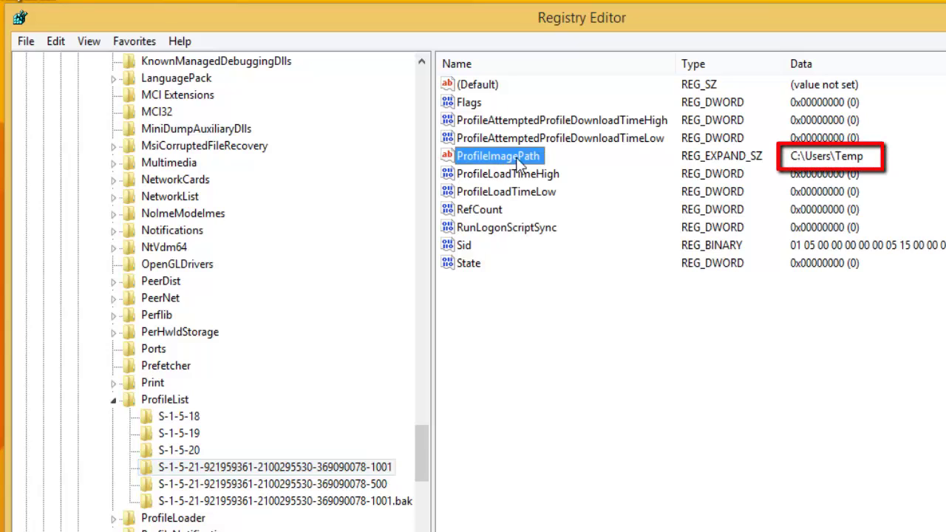
double_click(840, 158)
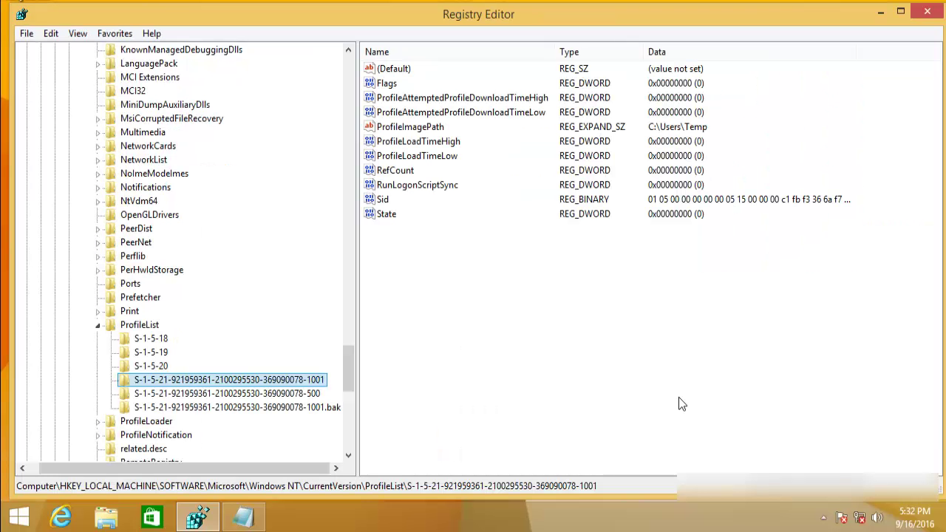
Step: Open File Explorer, examine the contents of C:\Users\KeyRun\Desktop, and go back up to the Users folder
key(super+e)
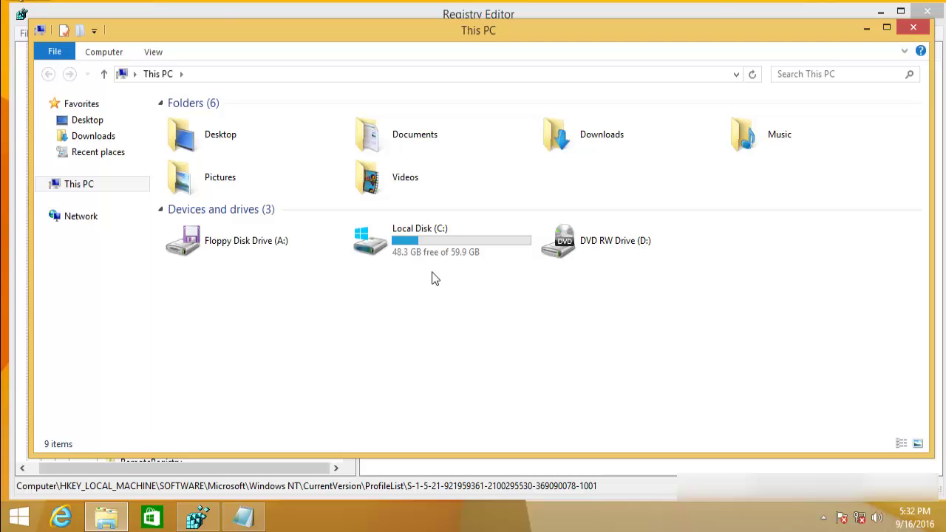
double_click(423, 235)
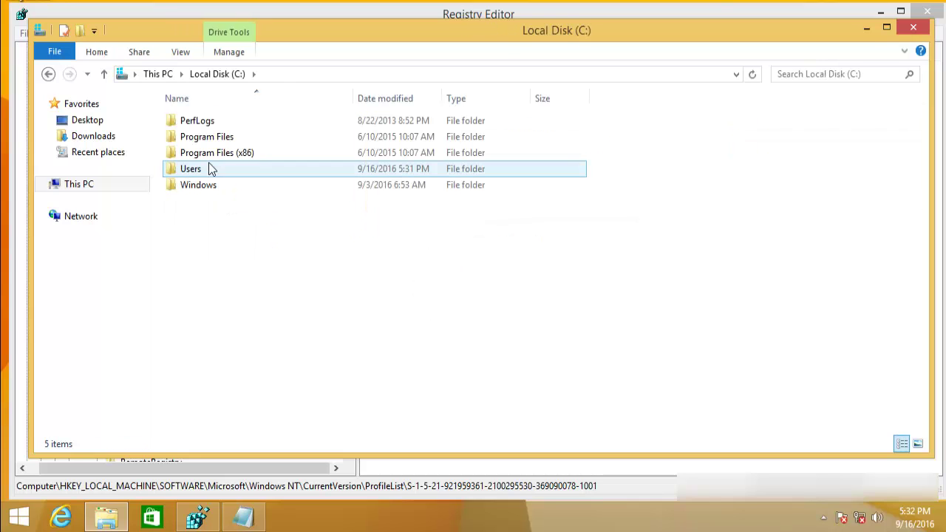
double_click(211, 168)
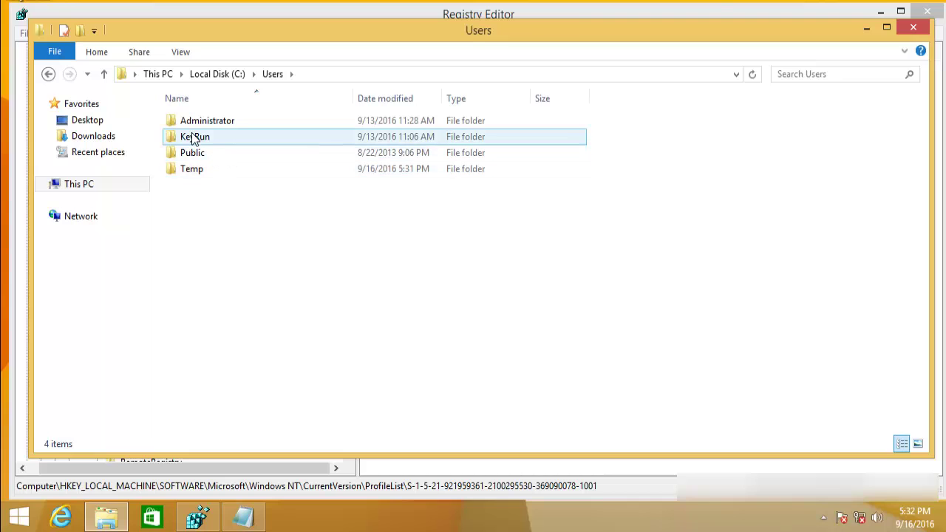
double_click(194, 137)
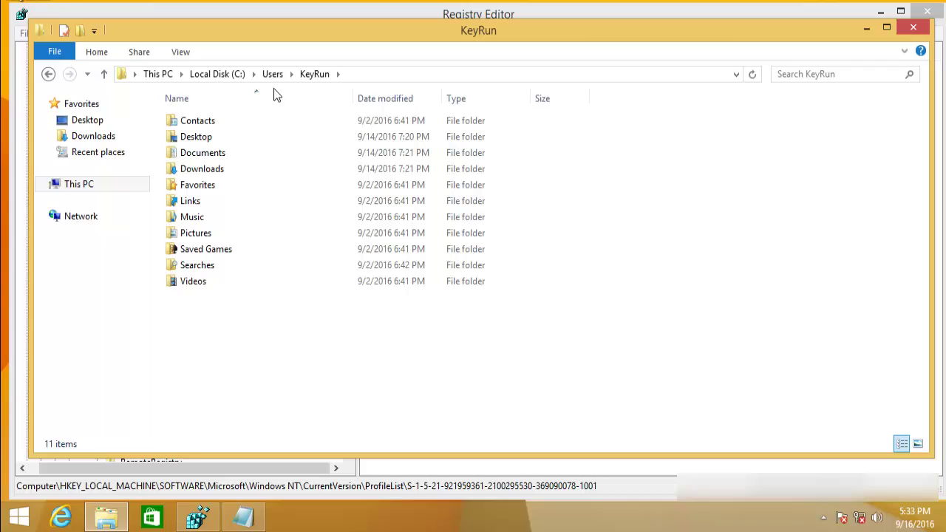
double_click(247, 136)
drag(378, 216, 369, 276)
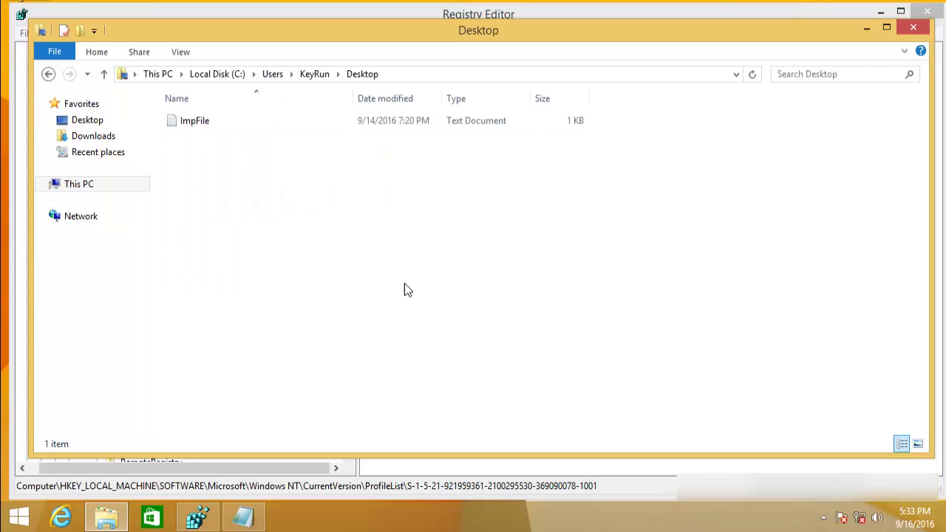
key(BackSpace)
key(Down)
key(Down)
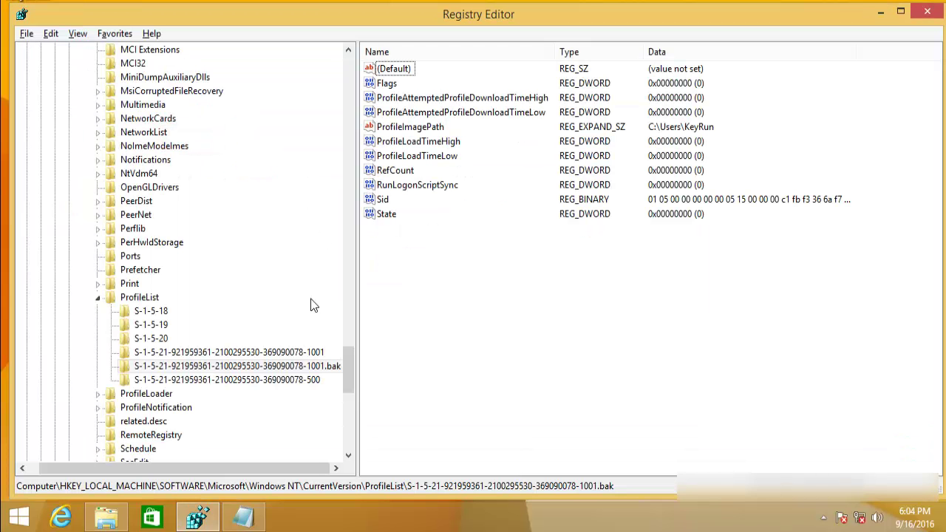
Step: Match the profile paths of the 1001.bak and 1001 registry keys to the Temp and KeyRun folders in C:\Users
click(290, 367)
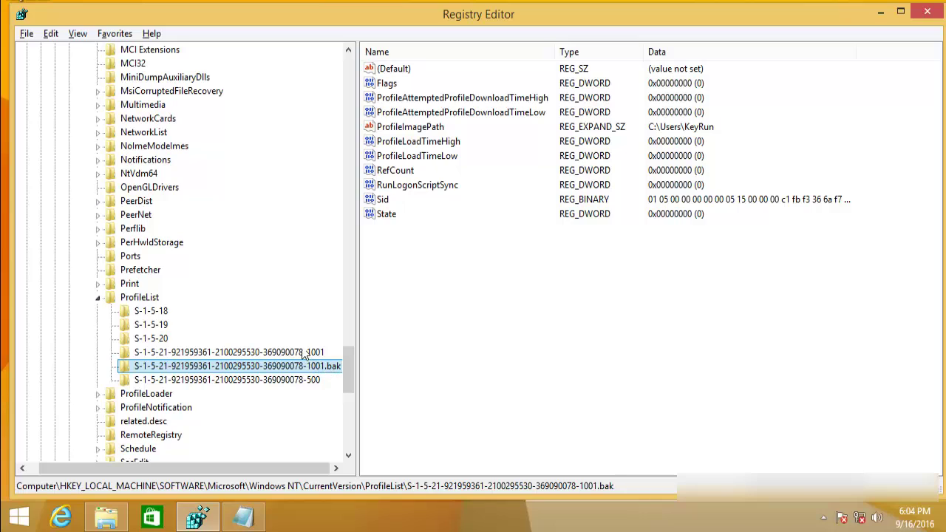
click(306, 356)
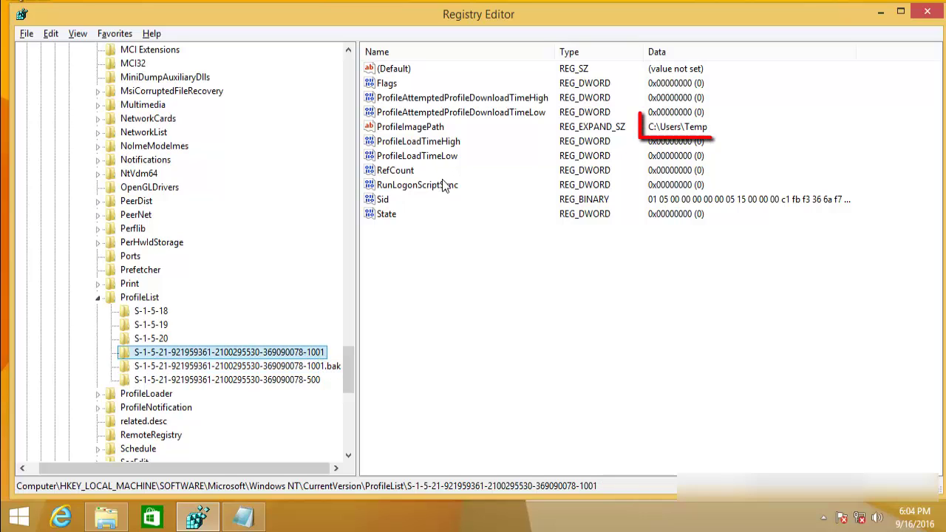
click(423, 129)
key(alt+Tab)
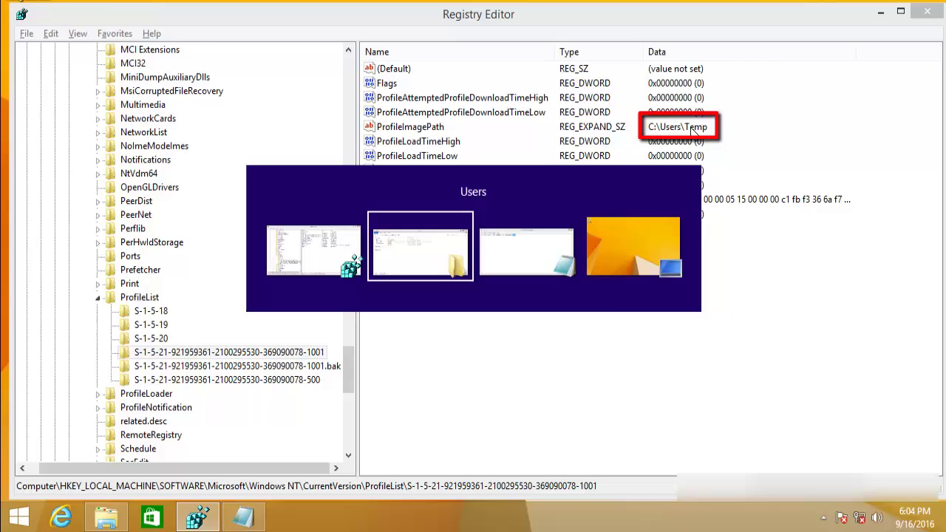
click(213, 172)
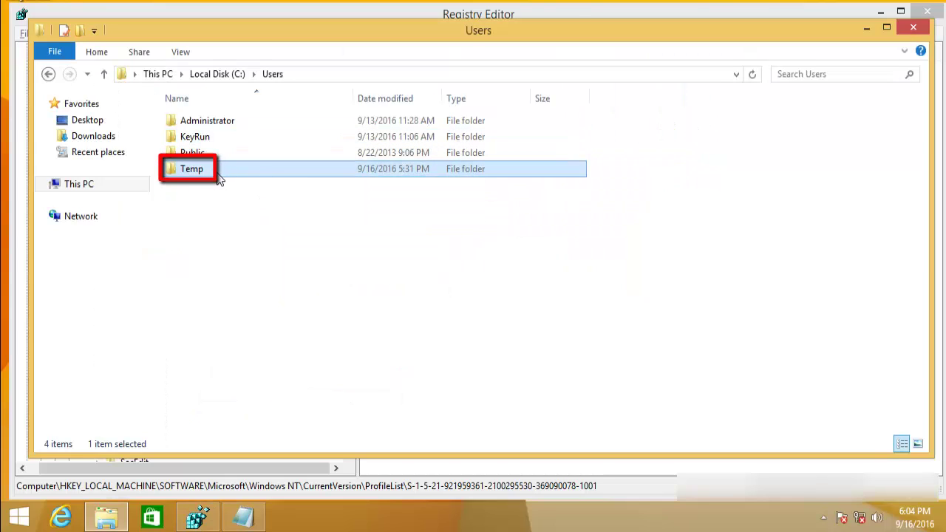
click(202, 137)
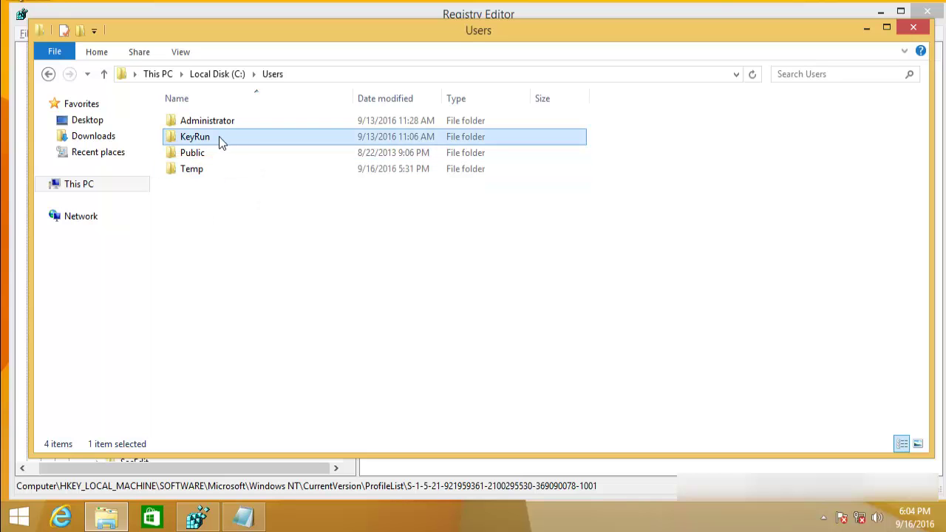
Step: Recheck the 1001.bak and 1001 keys in Registry Editor, select the 1001 key's ProfileImagePath, and return to the Users folder in File Explorer
key(alt+Tab)
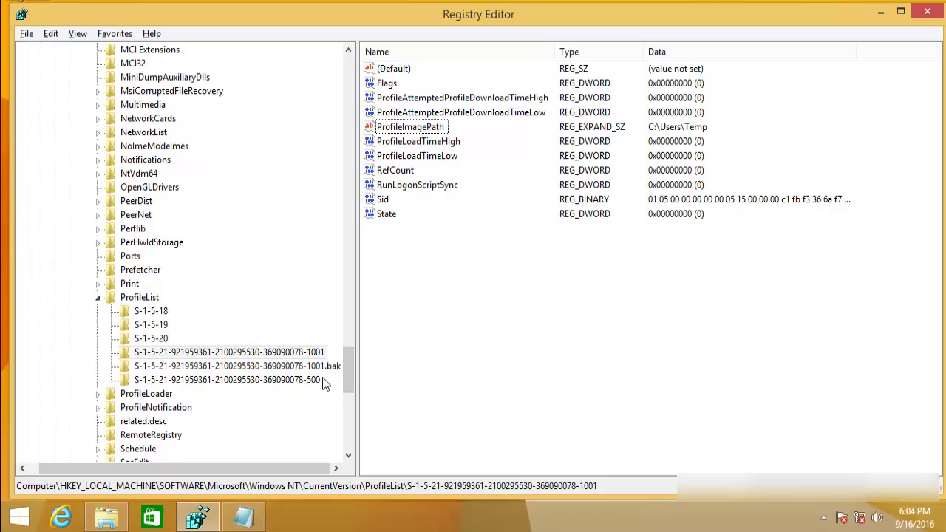
click(321, 368)
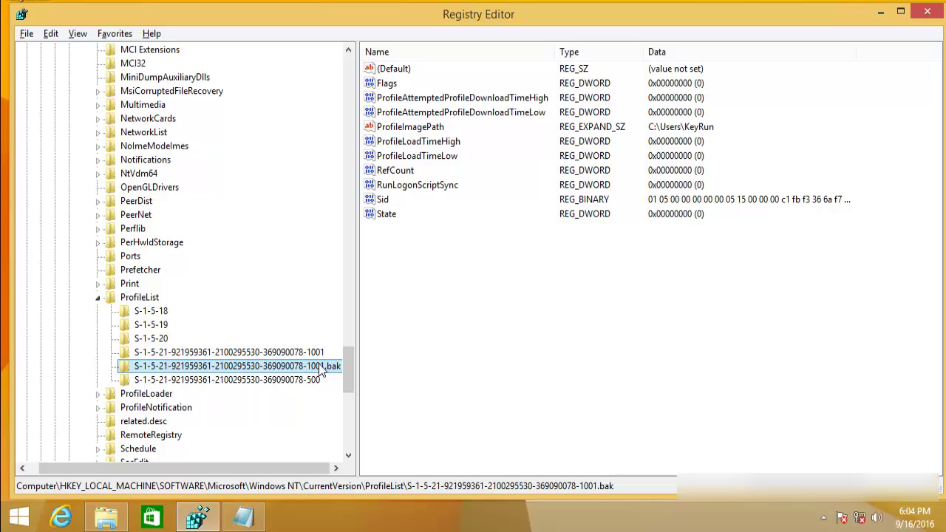
click(295, 355)
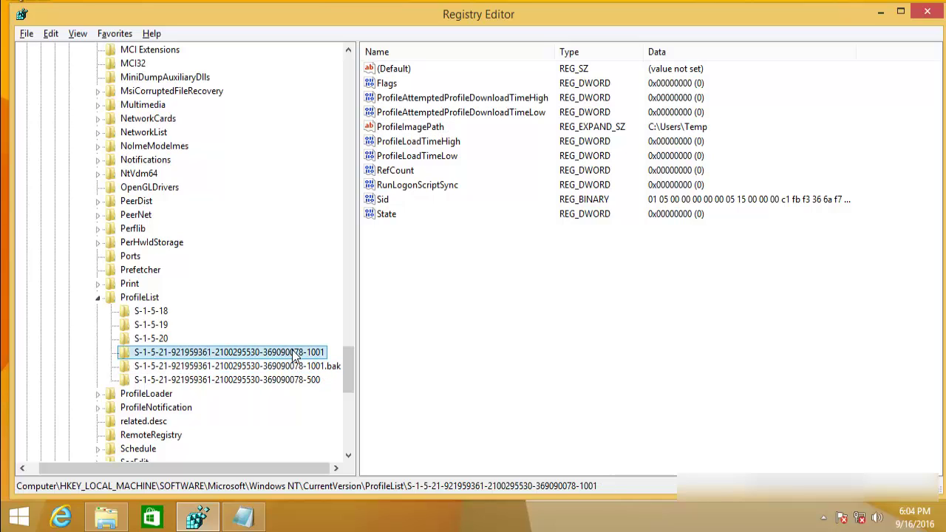
click(437, 130)
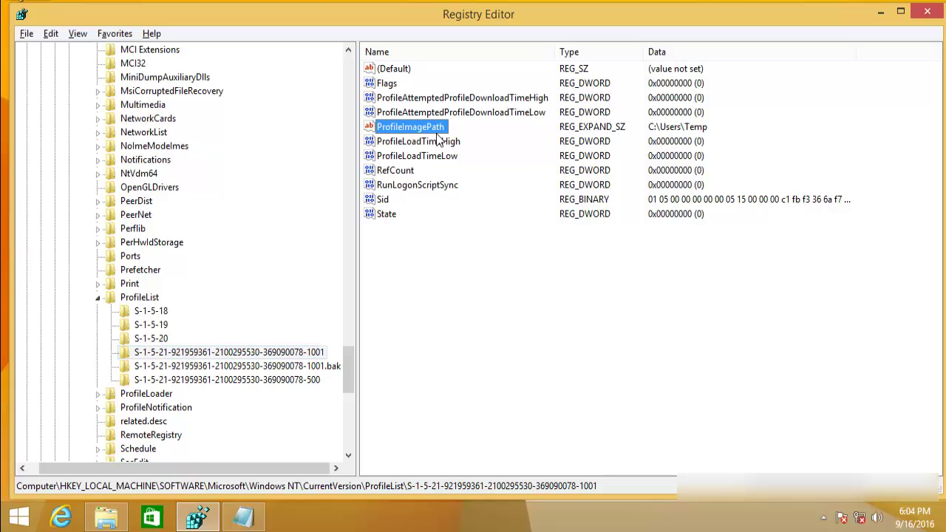
key(alt+Tab)
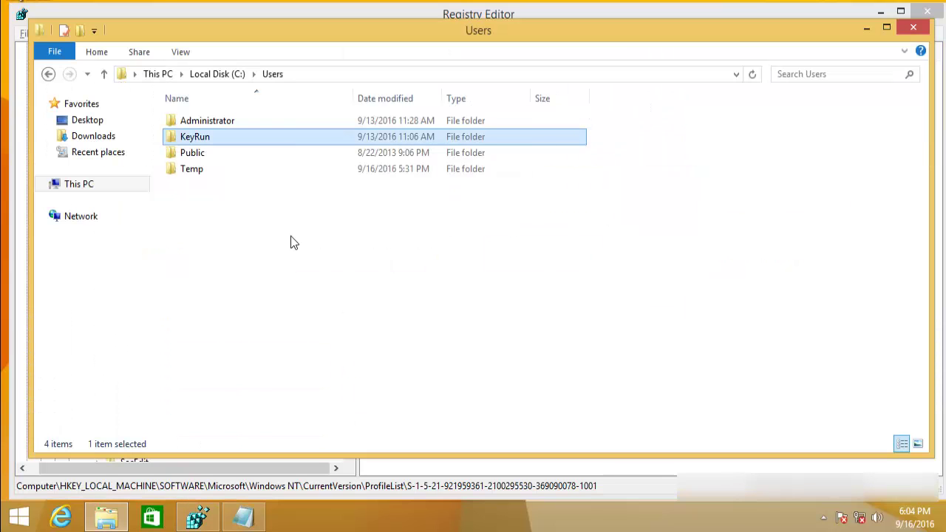
Step: Copy the KeyRun profile folder in C:\Users to the clipboard and keep that folder selected
right_click(198, 145)
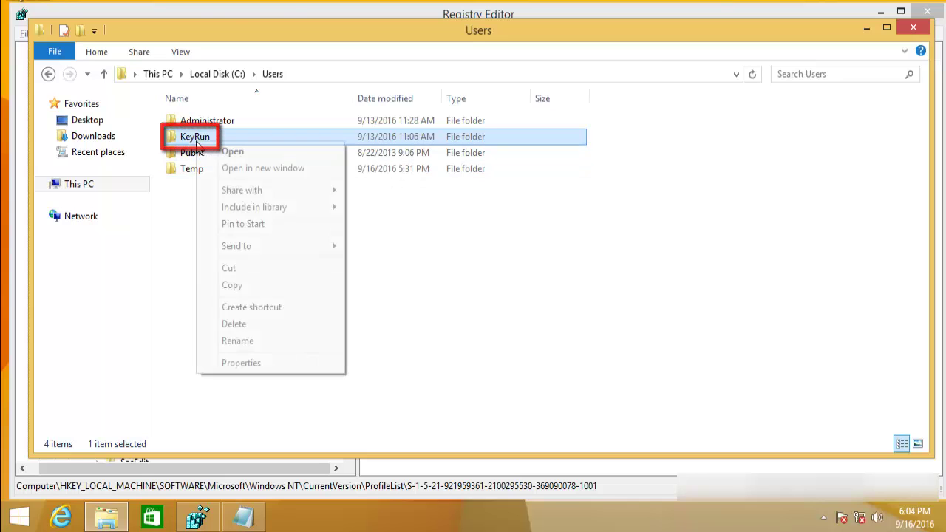
click(261, 286)
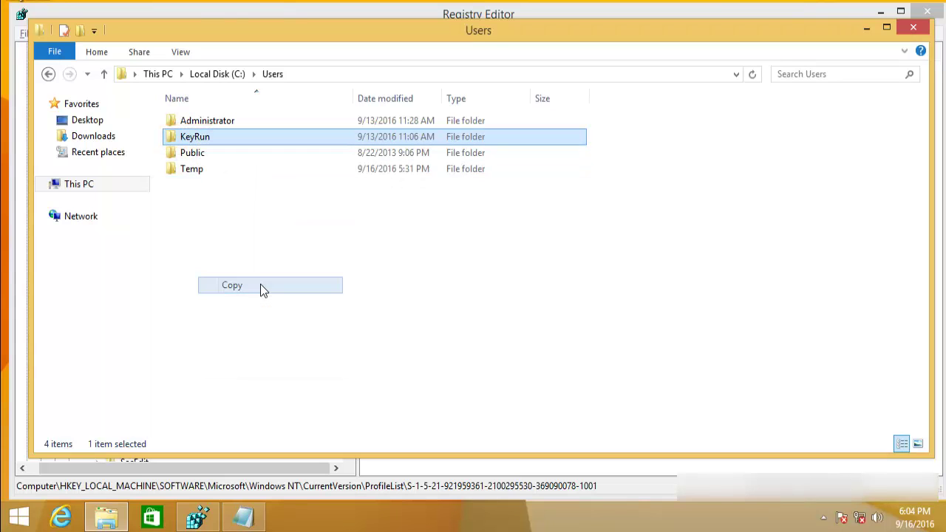
click(336, 243)
click(196, 142)
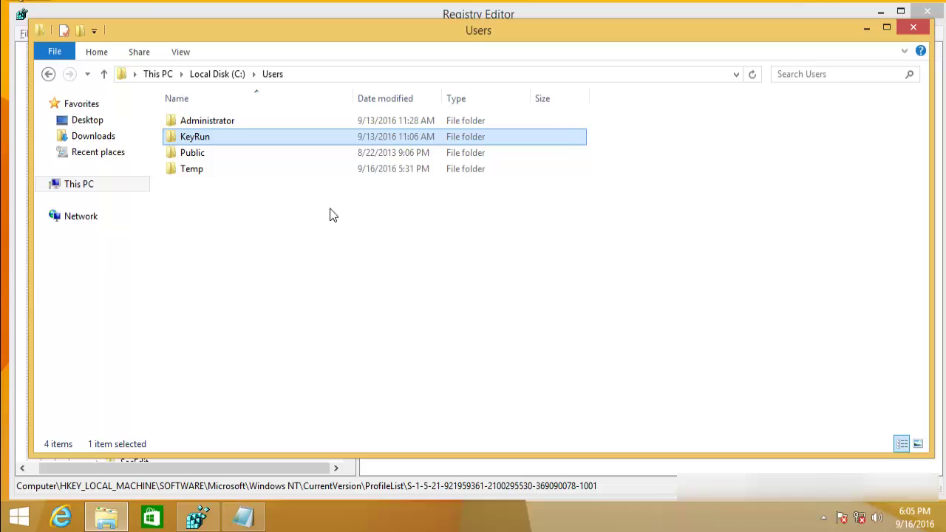
Step: Switch to Registry Editor and permanently delete the ProfileList subkey ending in 1001 that has no .bak extension
key(alt+Tab)
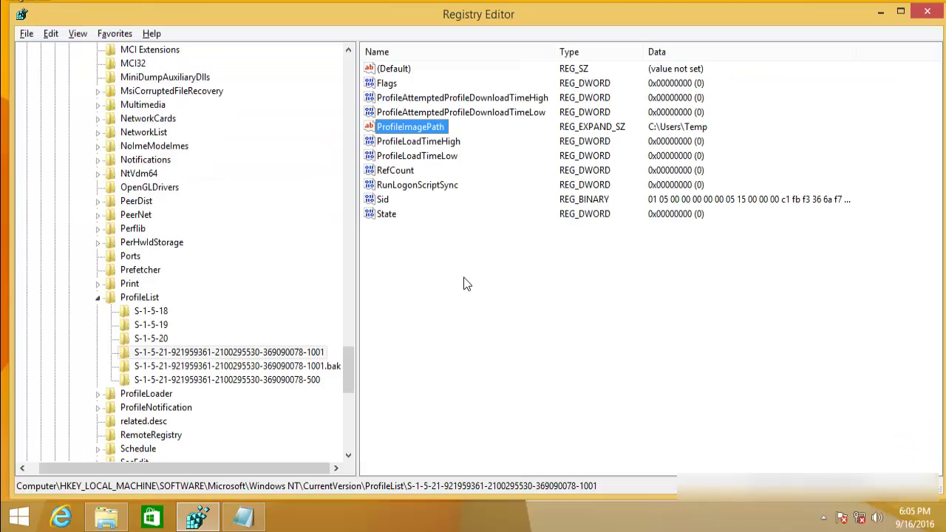
click(276, 354)
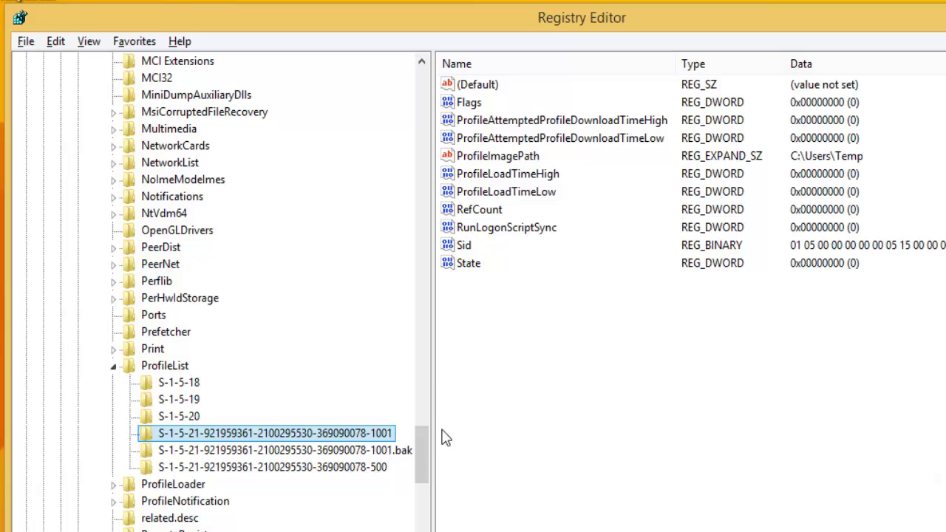
right_click(350, 435)
click(408, 323)
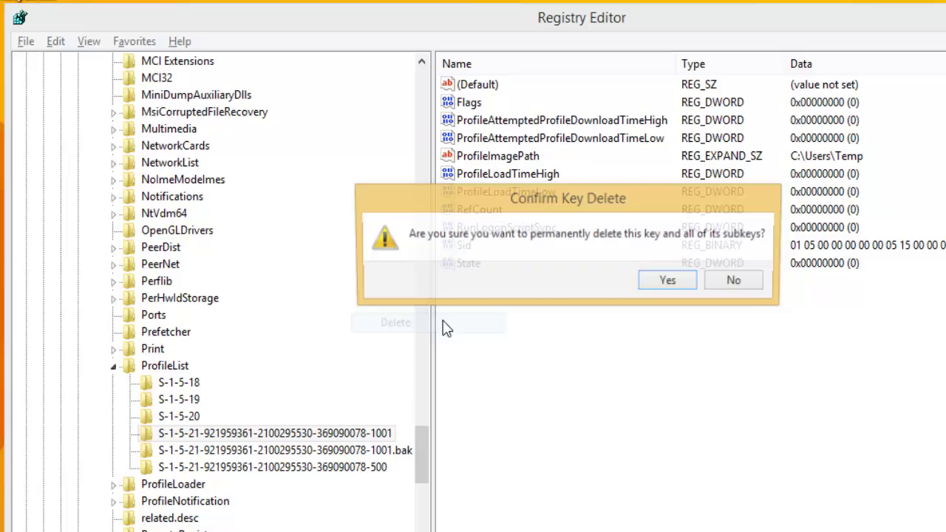
click(669, 282)
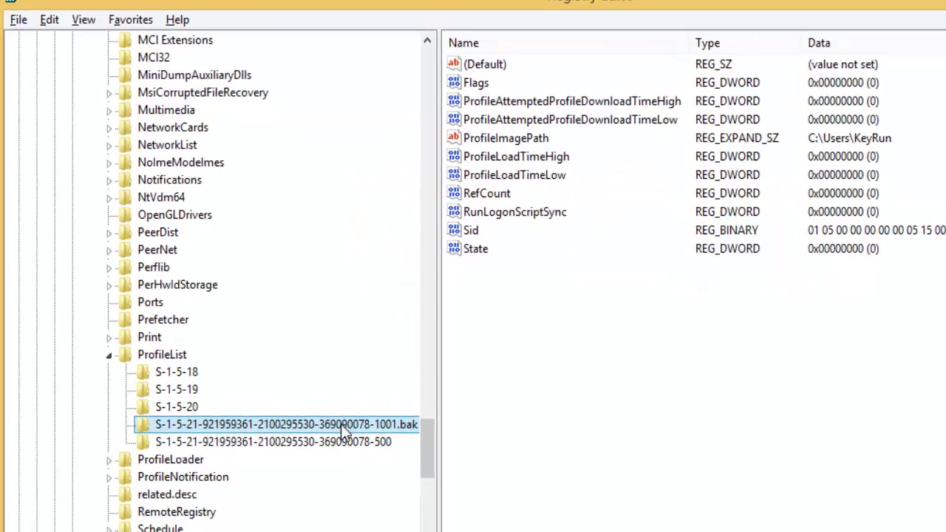
Step: Rename the ProfileList subkey ending in 1001.bak by removing its .bak extension
right_click(351, 398)
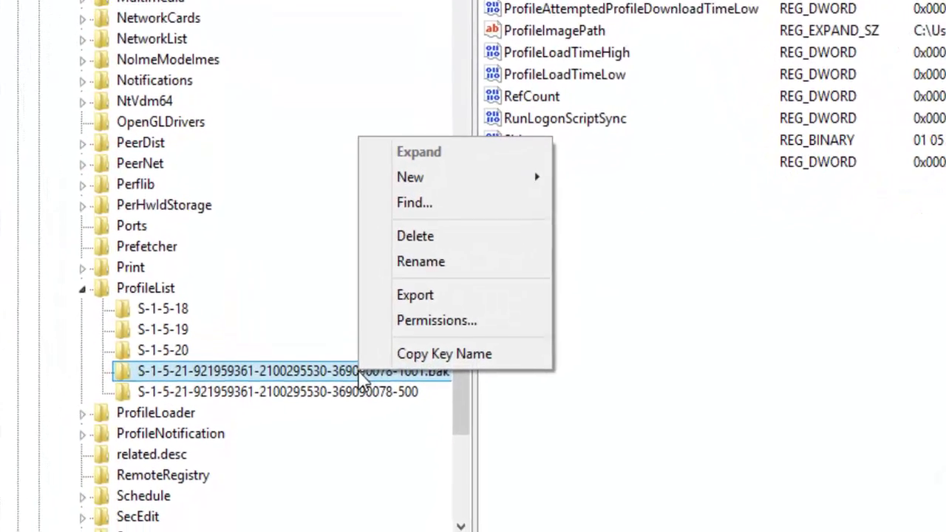
click(428, 244)
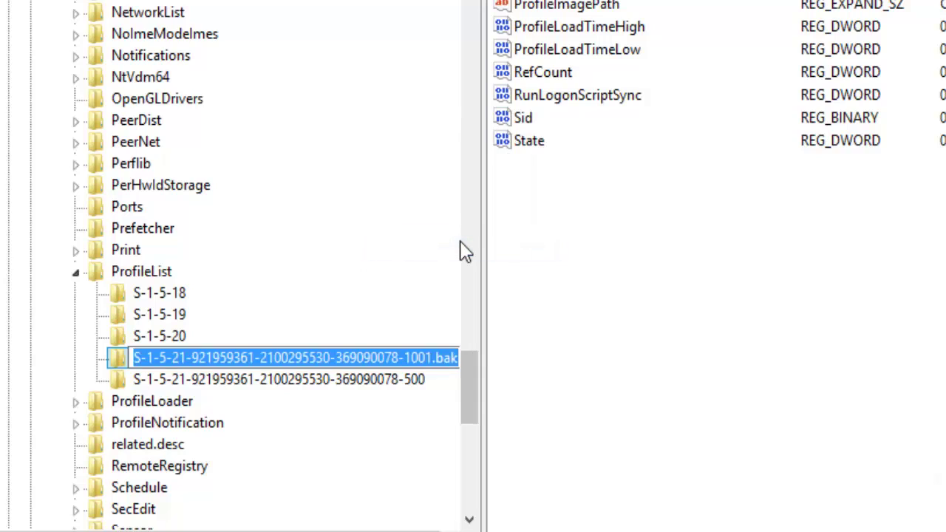
key(End)
key(BackSpace)
key(BackSpace)
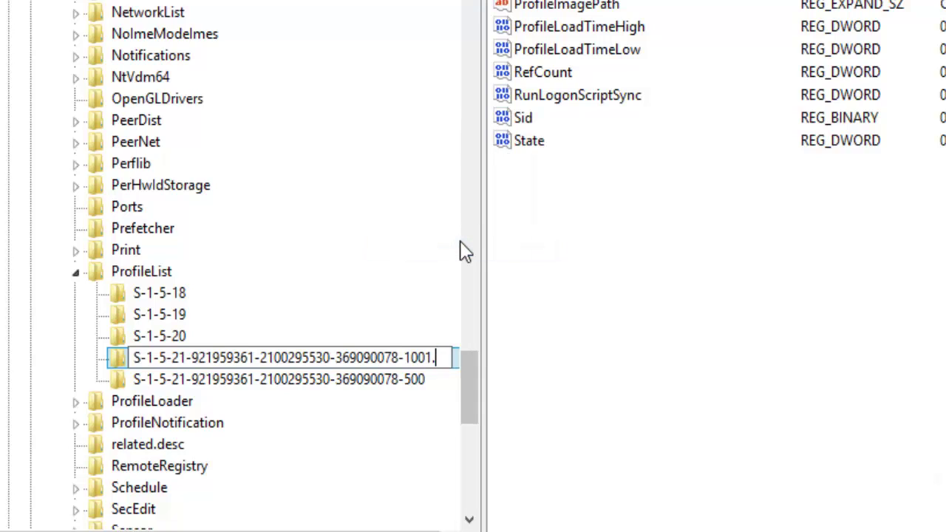
key(Return)
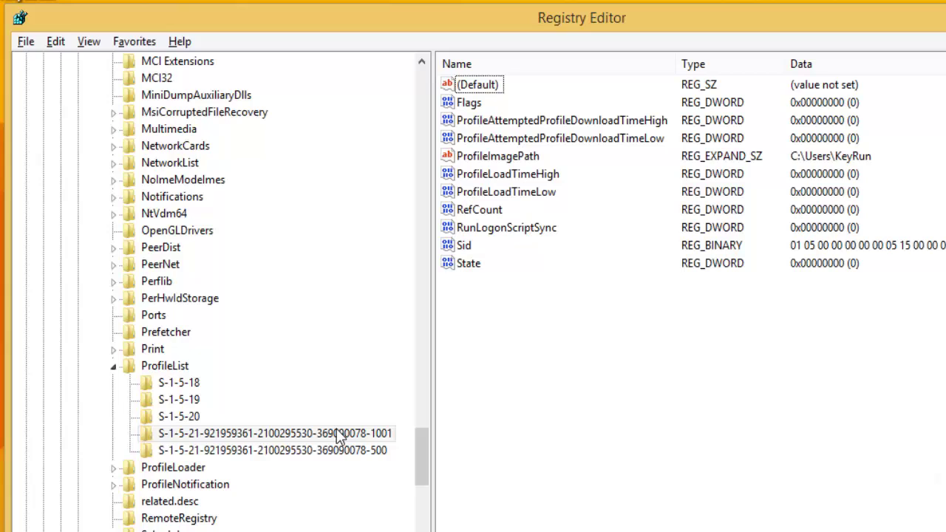
Step: Check the ProfileImagePath of the ProfileList key ending in 1001 in its edit dialog, and cancel without changing the path
click(345, 416)
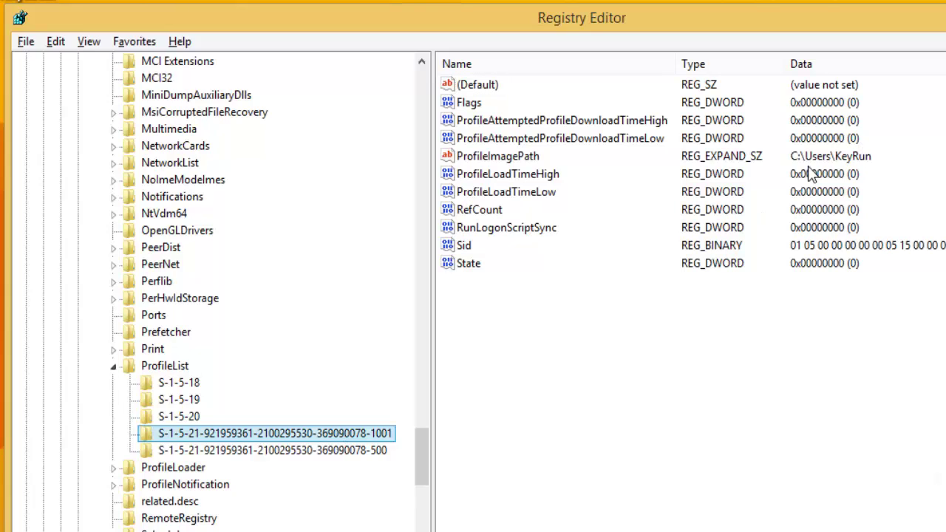
click(844, 157)
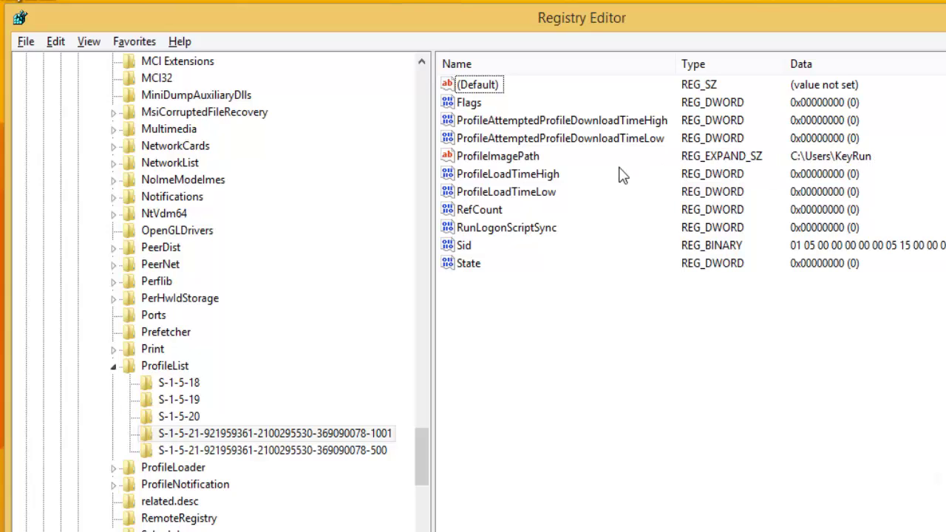
click(504, 159)
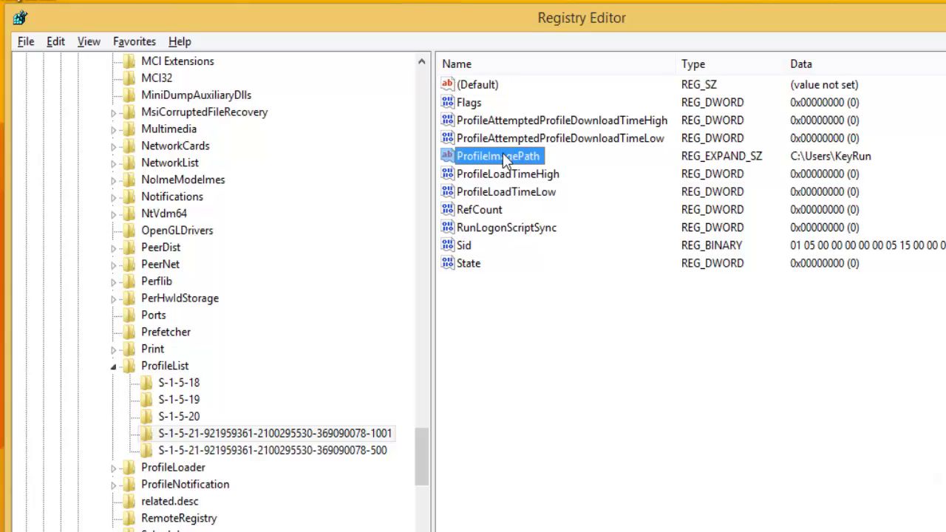
click(342, 437)
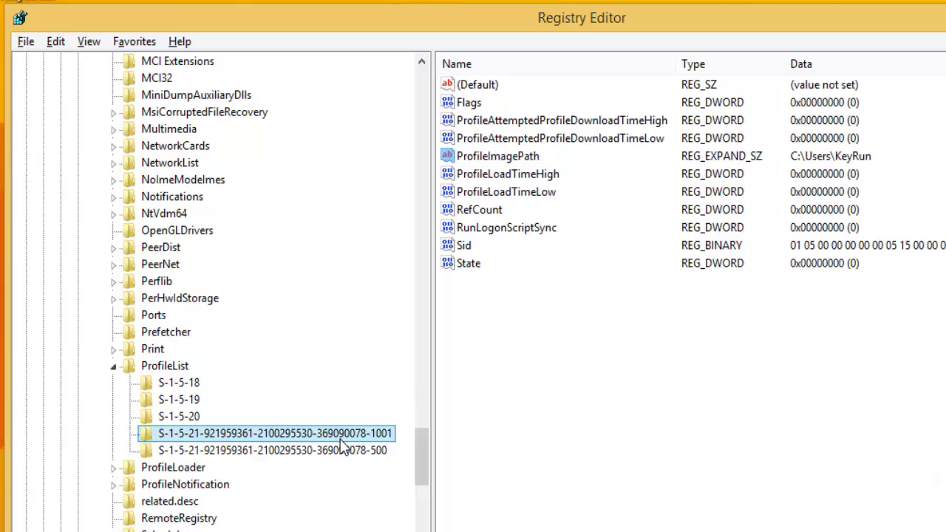
double_click(506, 157)
click(392, 99)
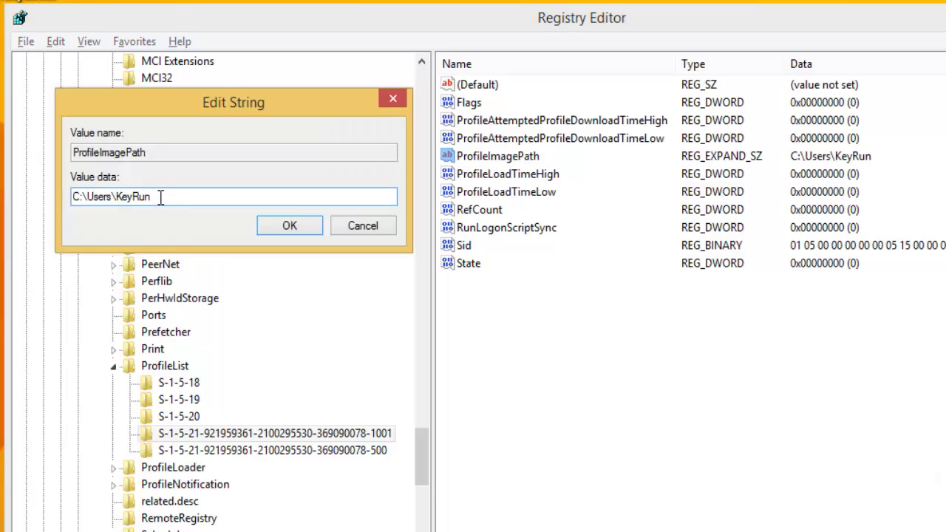
drag(160, 197, 131, 197)
click(363, 227)
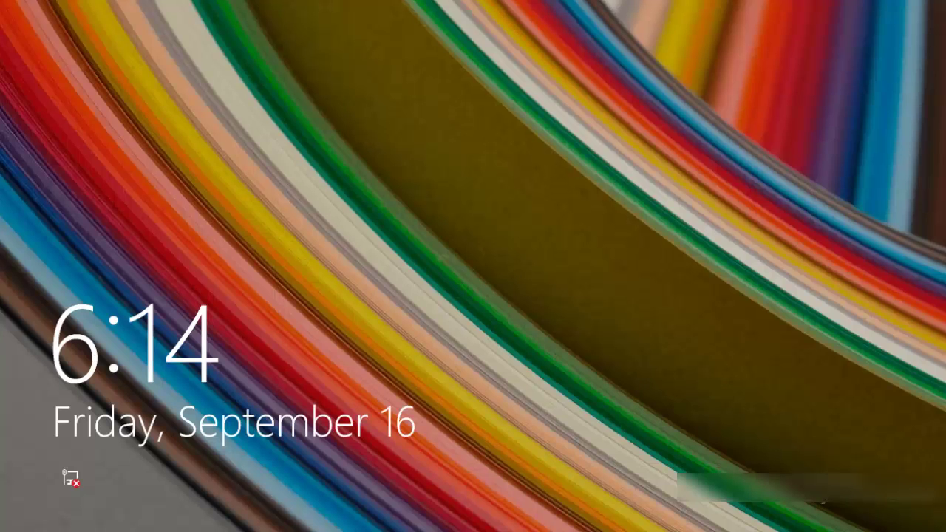
Step: Dismiss the Windows lock screen and sign in to the KeyRun account by entering the account password
click(578, 28)
click(566, 153)
text(•••)
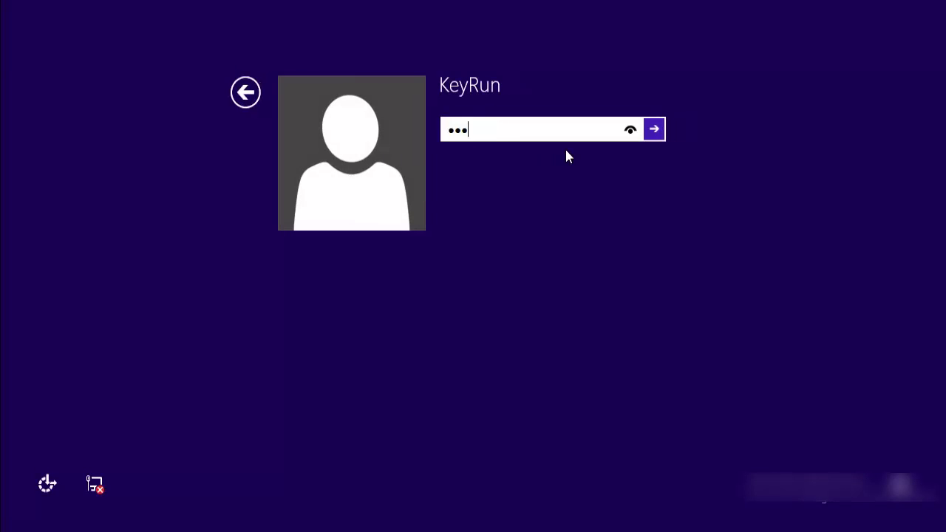
key(Return)
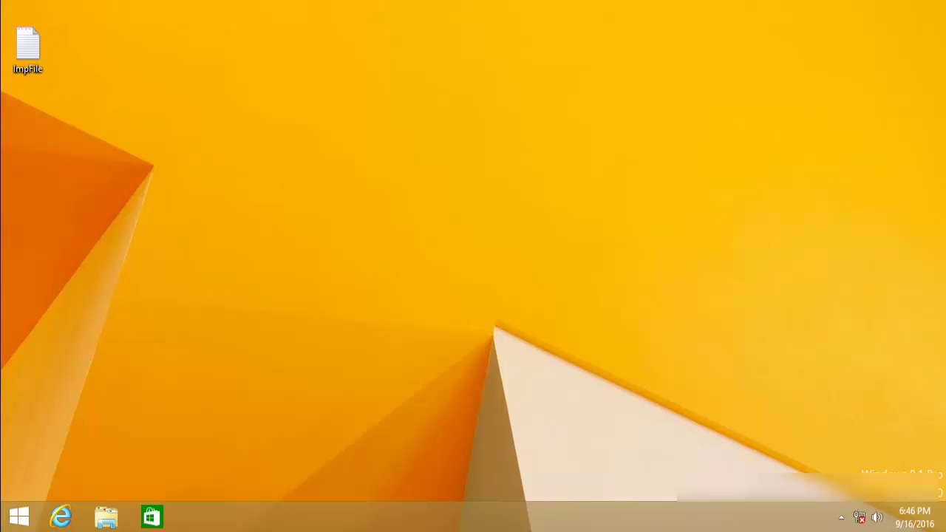